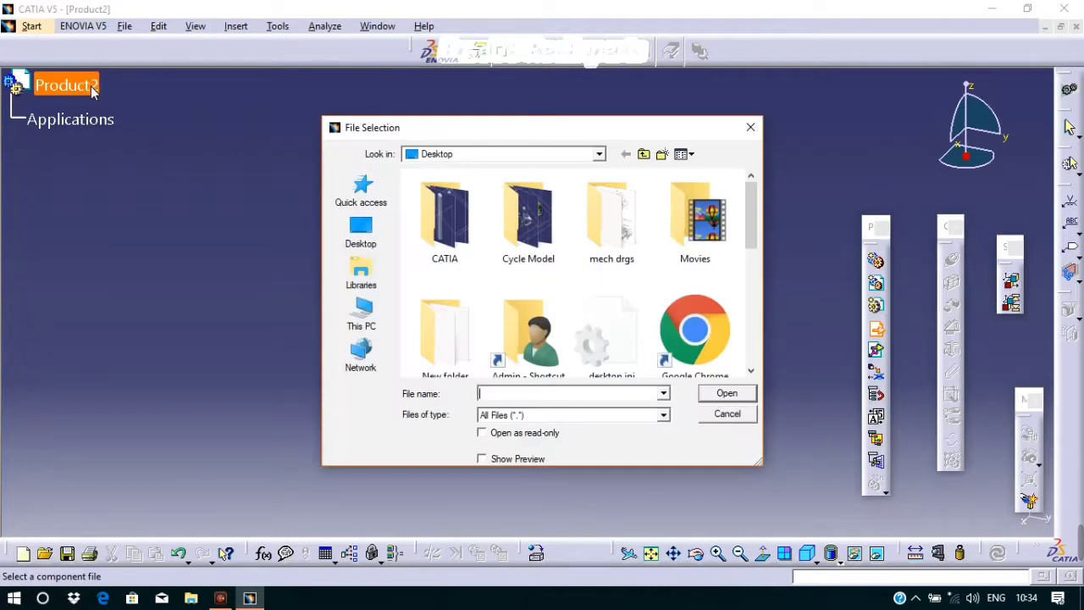
# Load Part1.CATPart from the Desktop into Product2 as an existing component.
pyautogui.scroll(-3, 482, 254)
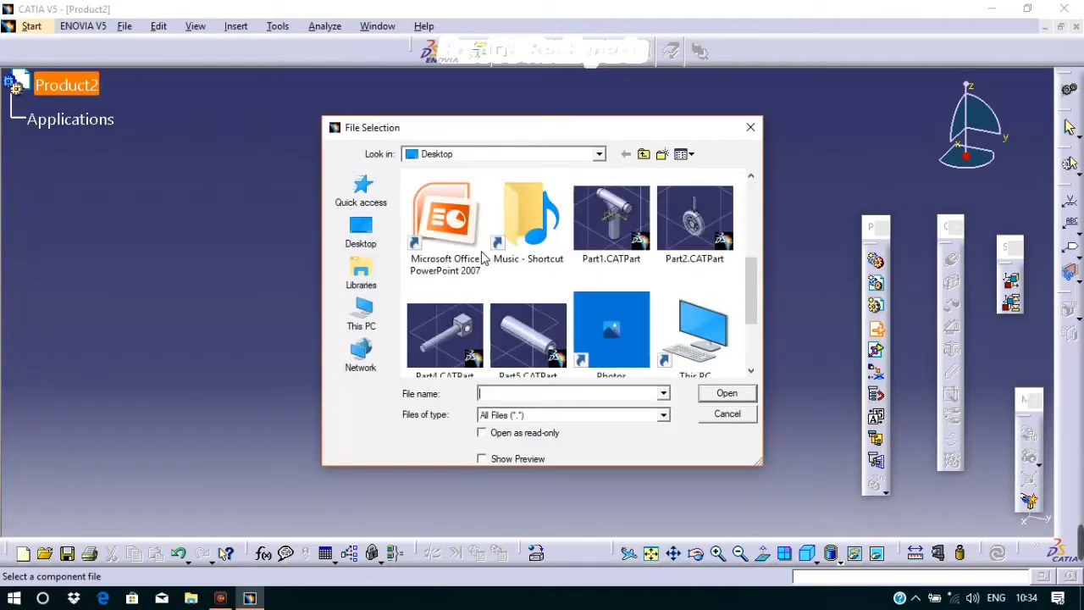
pyautogui.click(612, 216)
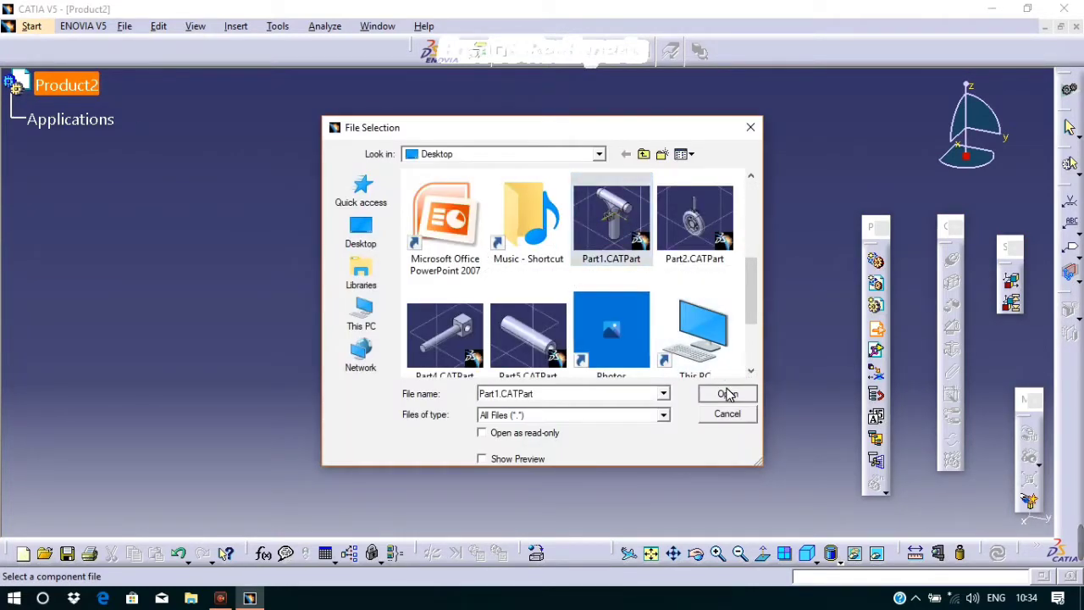
pyautogui.click(727, 394)
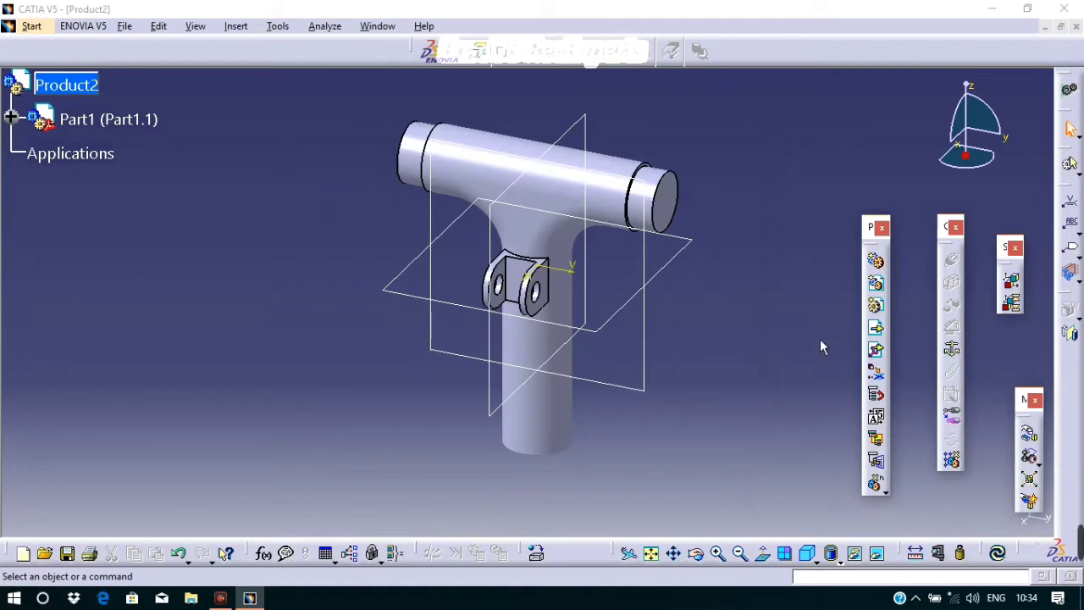
# Insert Part2.CATPart from the Desktop into Product2 as an existing component.
pyautogui.click(872, 337)
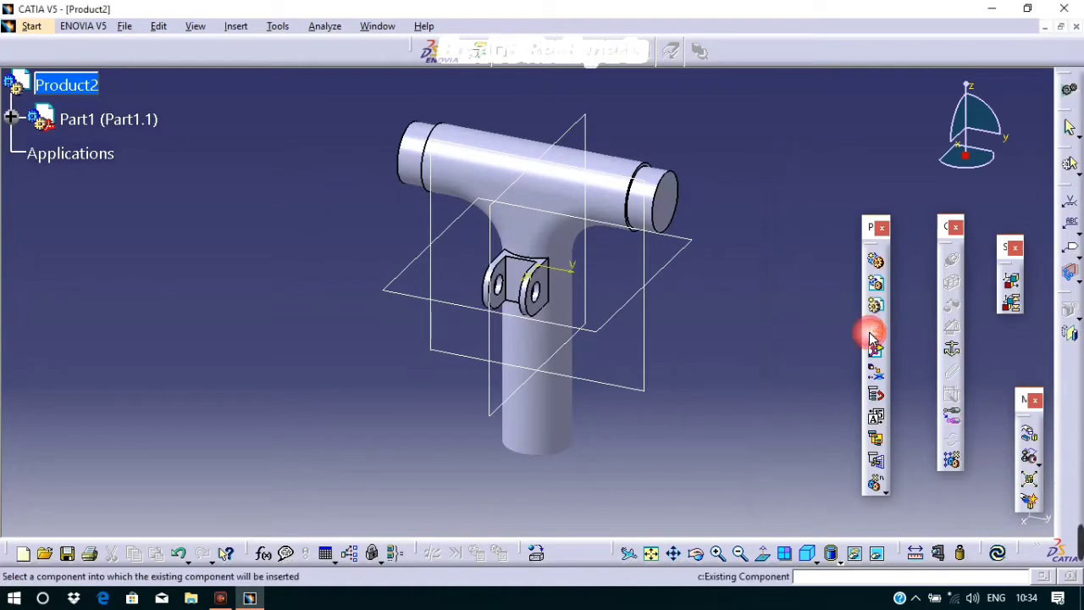
pyautogui.click(89, 85)
pyautogui.scroll(-5, 528, 249)
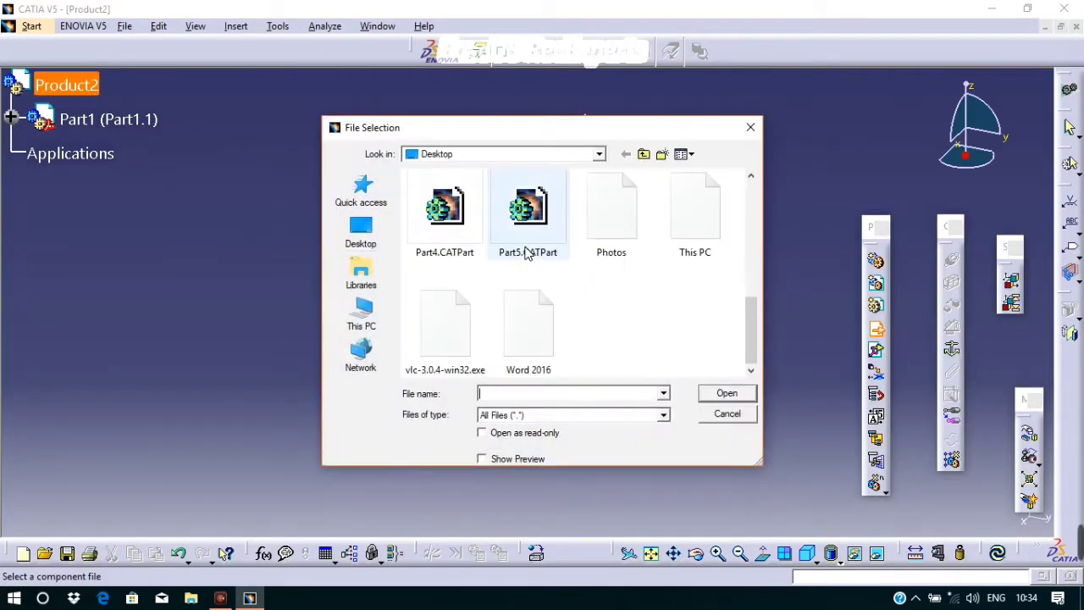
pyautogui.scroll(1, 562, 252)
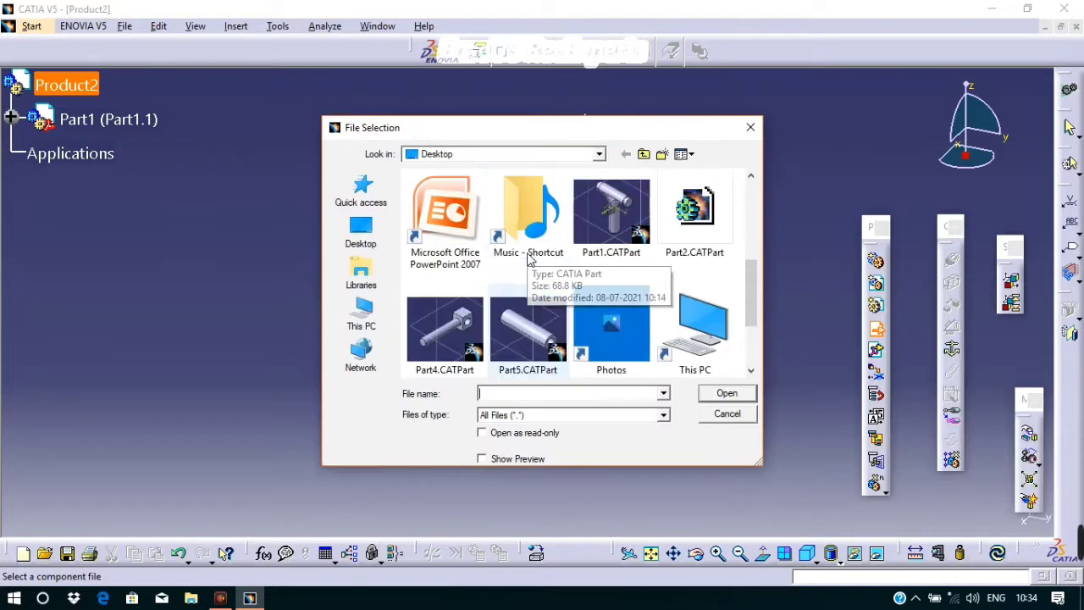
pyautogui.click(685, 230)
pyautogui.click(729, 395)
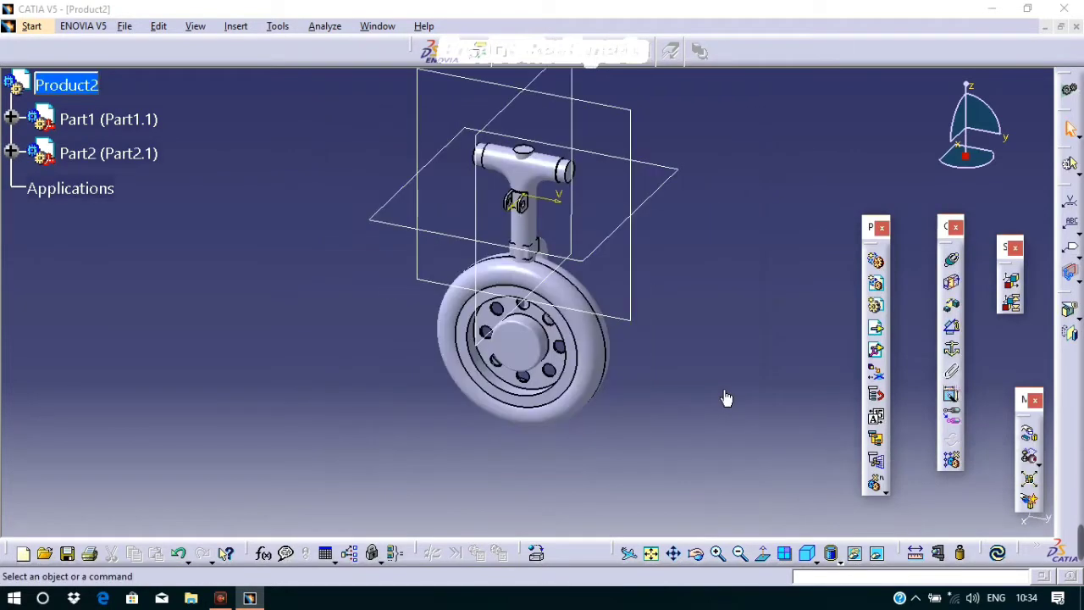
# Move the Part2 wheel assembly along the X axis until it is clear of Part1.
pyautogui.click(1029, 436)
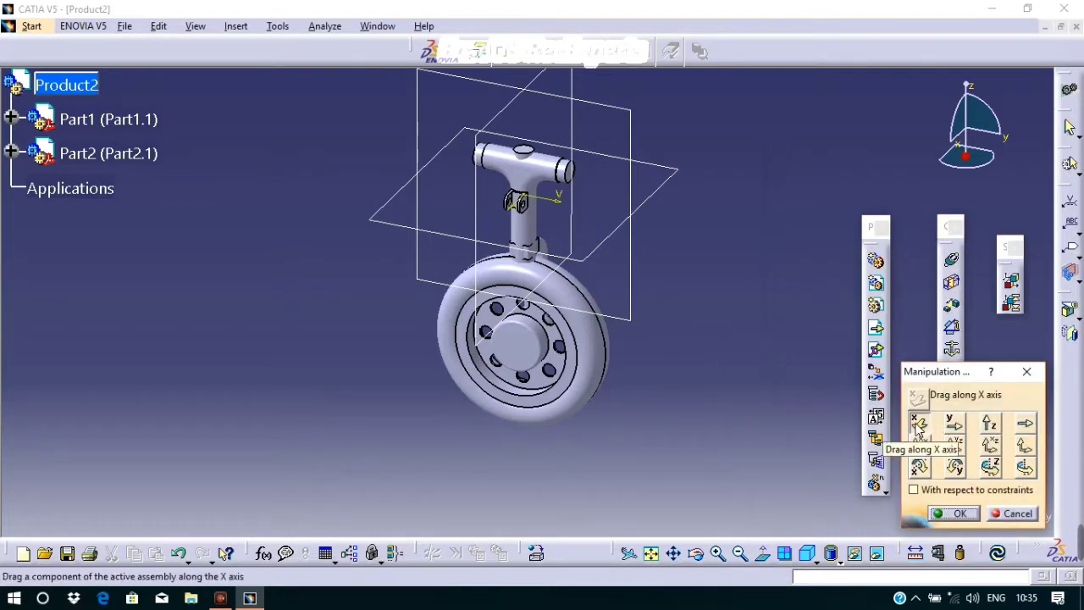
pyautogui.moveTo(610, 367); pyautogui.dragTo(508, 415)
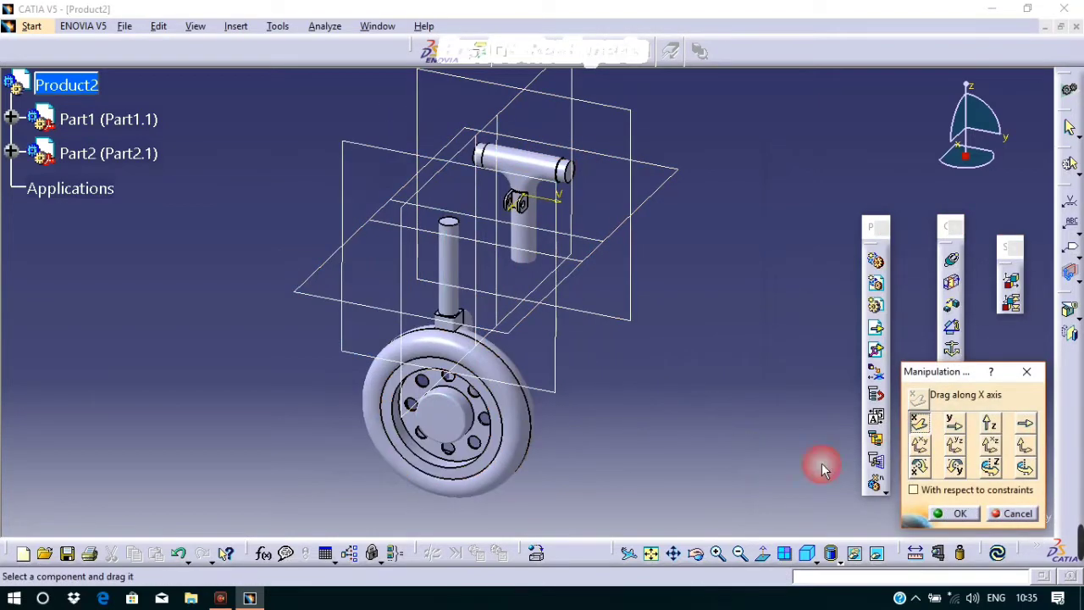
pyautogui.click(954, 514)
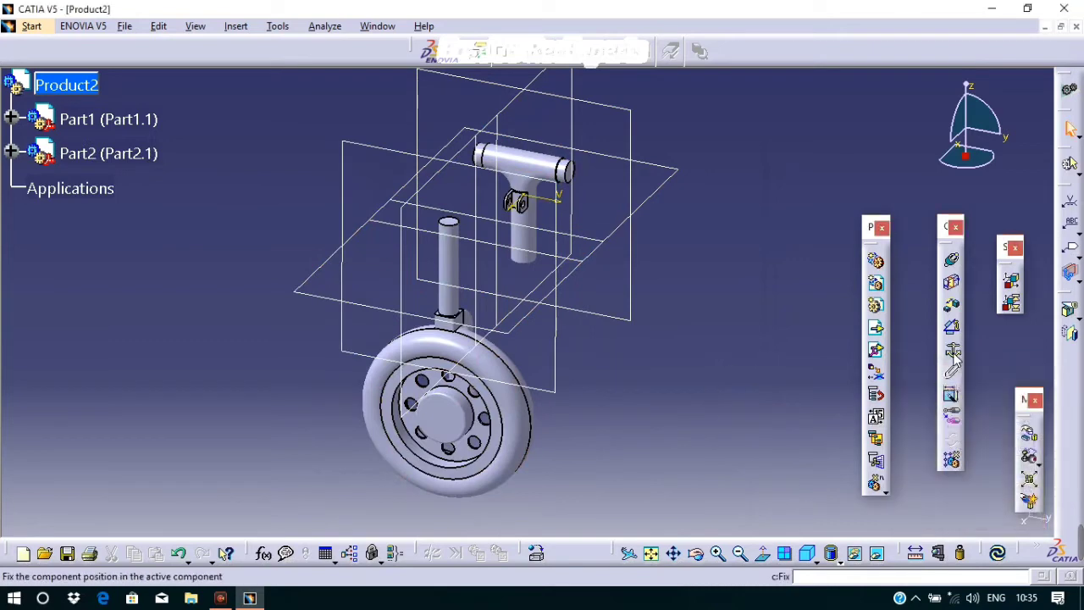
# Make the axis of Part2's shaft coincident with the axis of Part1's vertical cylinder and update the assembly.
pyautogui.click(951, 266)
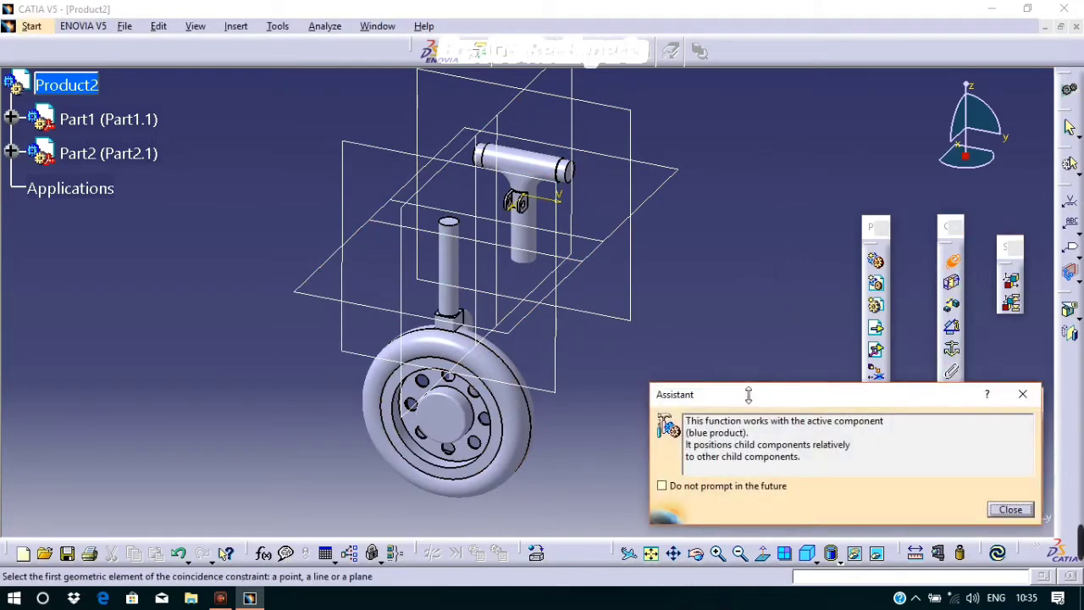
pyautogui.click(1010, 509)
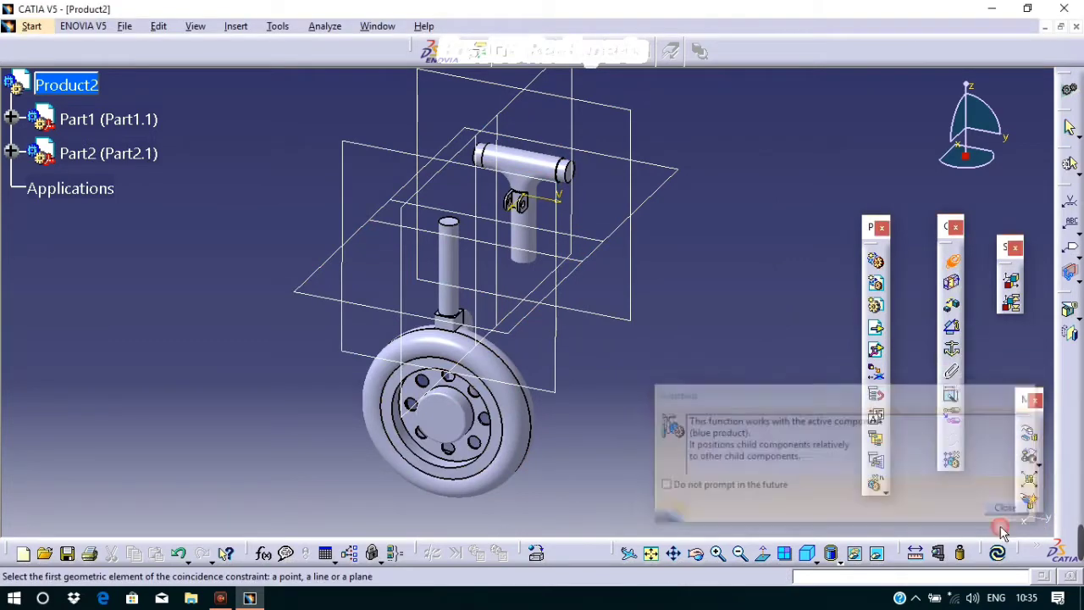
pyautogui.click(449, 271)
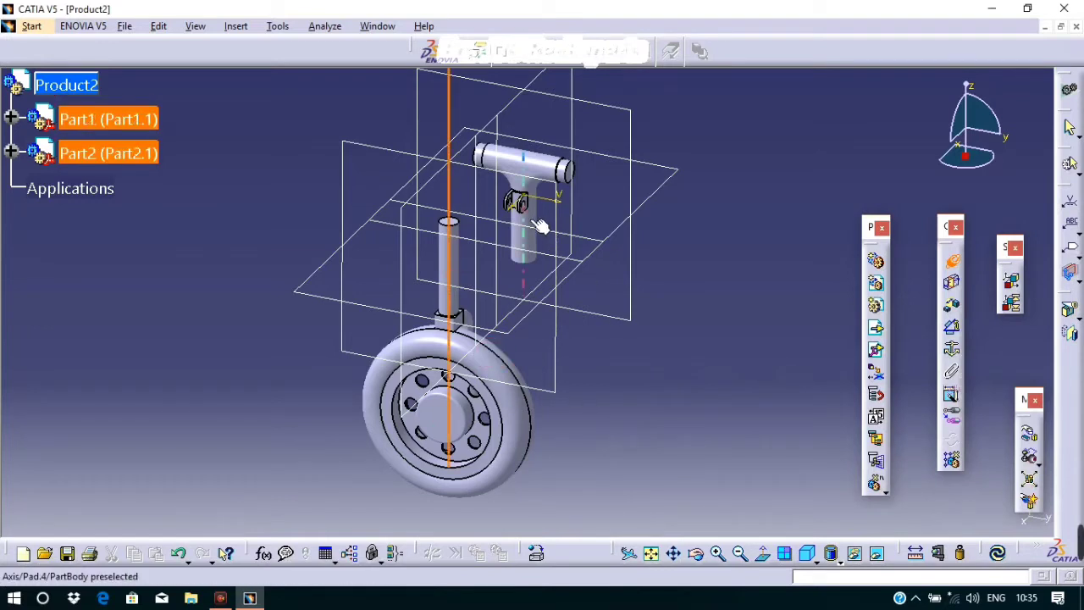
pyautogui.click(542, 228)
pyautogui.click(999, 555)
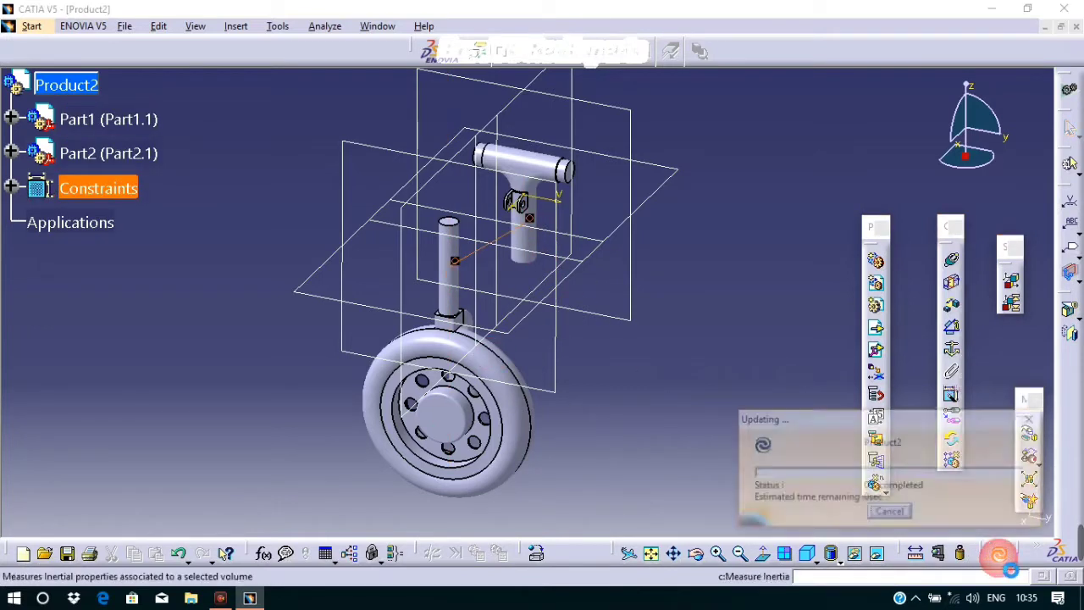
pyautogui.click(691, 371)
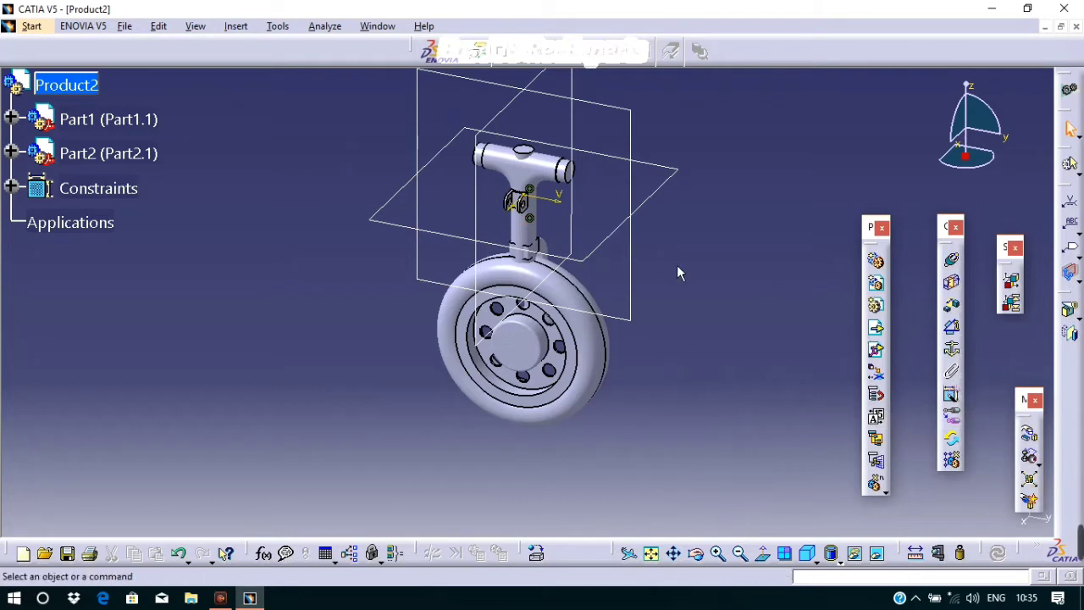
pyautogui.click(733, 412)
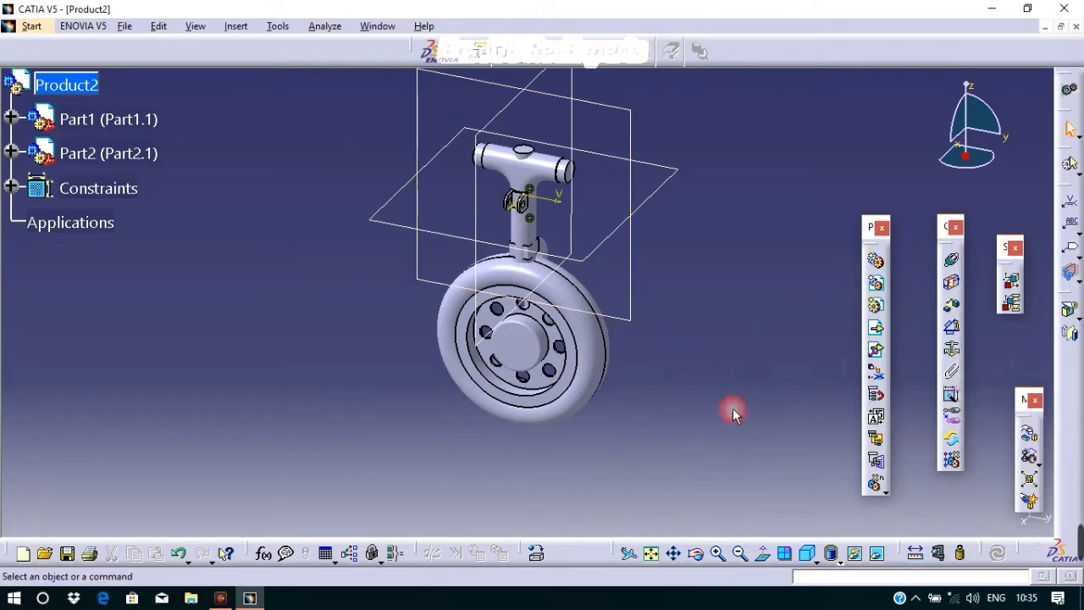
# Move Part2 down along the Z axis so part of its shaft extends below Part1's cylinder.
pyautogui.click(1028, 451)
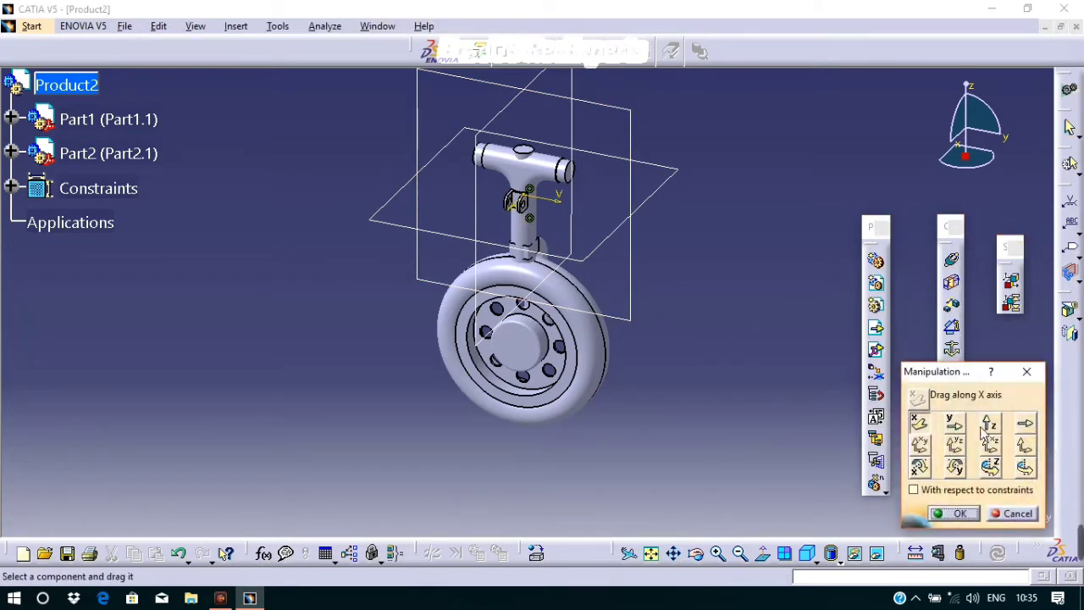
pyautogui.moveTo(610, 358); pyautogui.dragTo(599, 392)
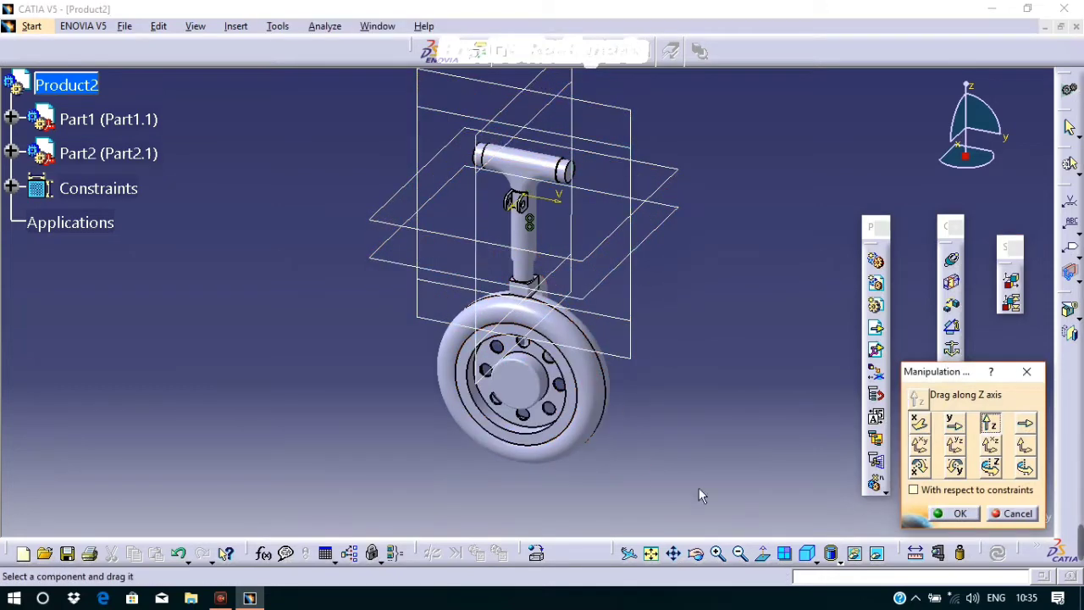
pyautogui.click(958, 514)
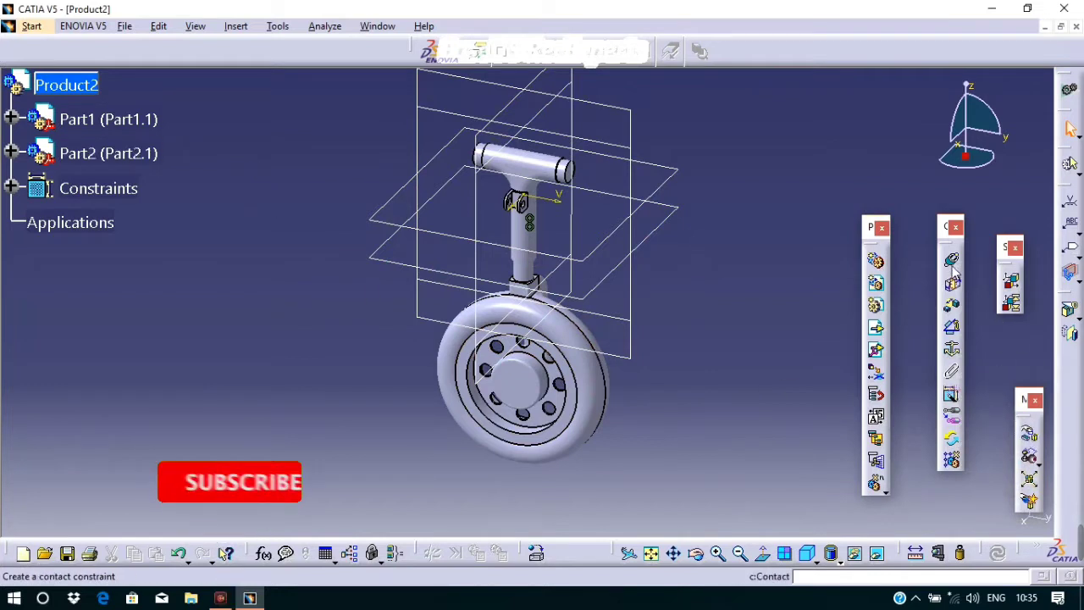
# Insert Part4.CATPart from the Desktop into Product2 as an existing component.
pyautogui.click(875, 328)
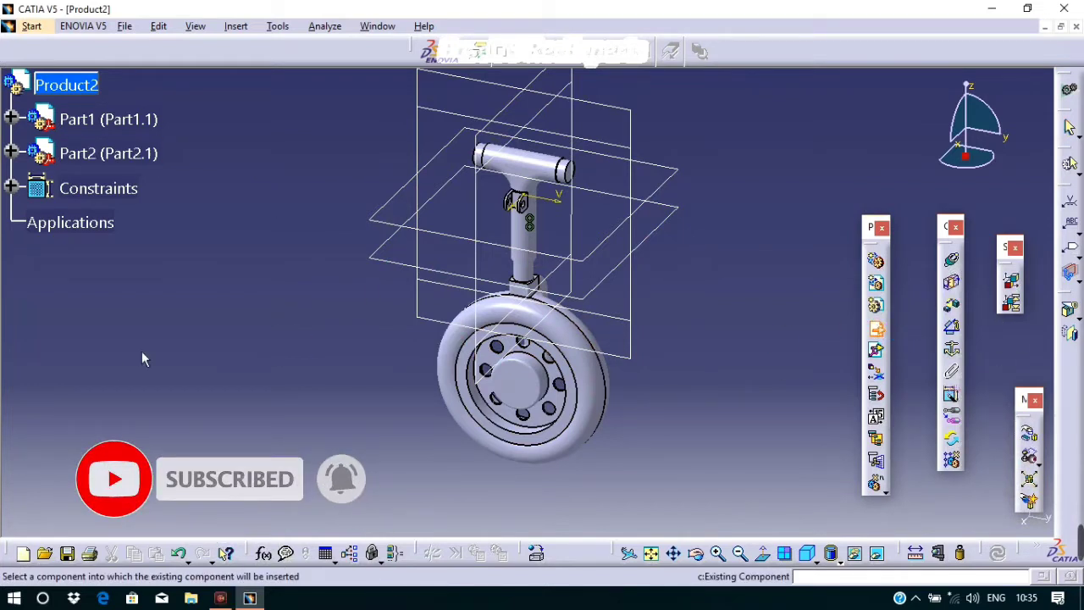
pyautogui.click(67, 86)
pyautogui.scroll(-2, 652, 278)
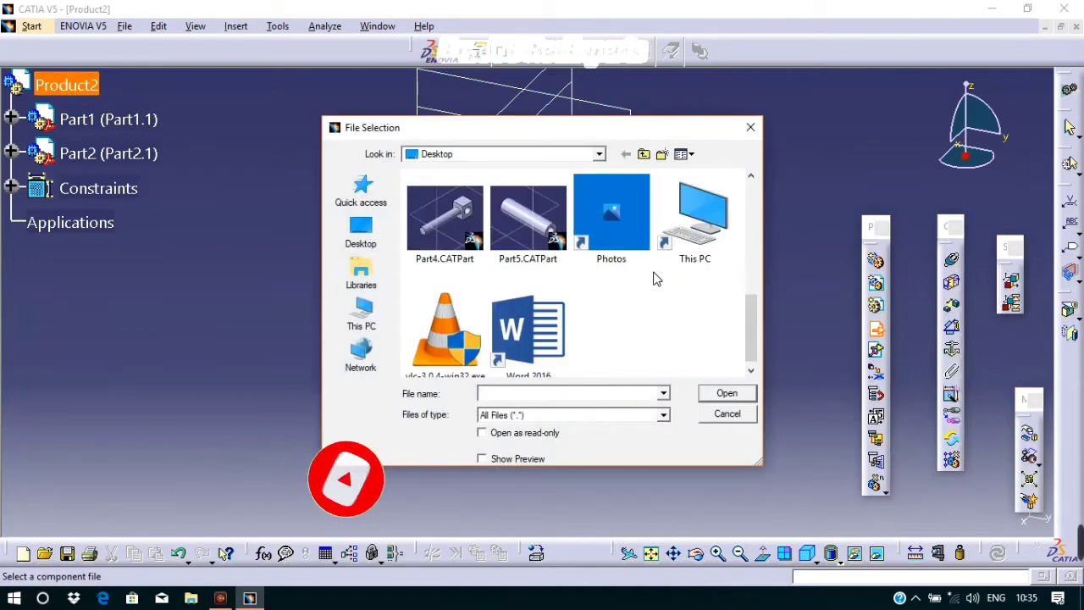
pyautogui.scroll(1, 591, 265)
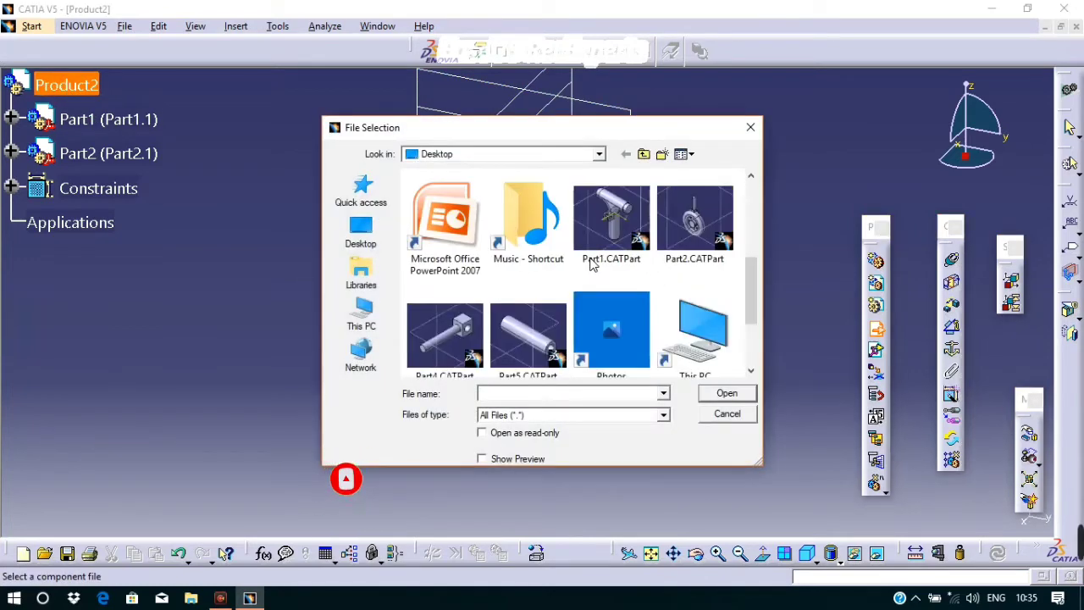
pyautogui.click(449, 336)
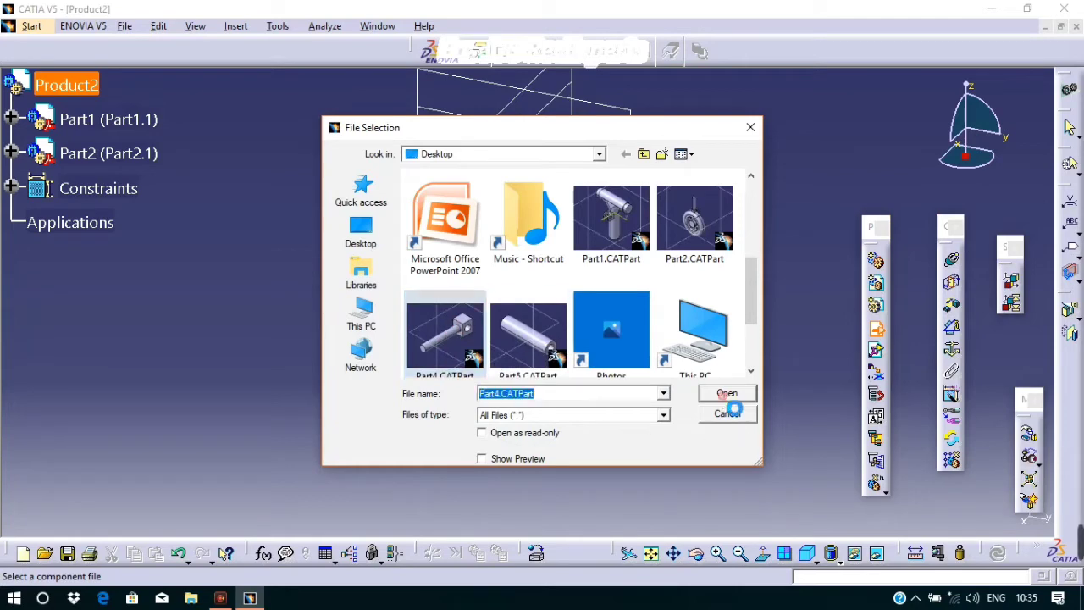
pyautogui.click(727, 395)
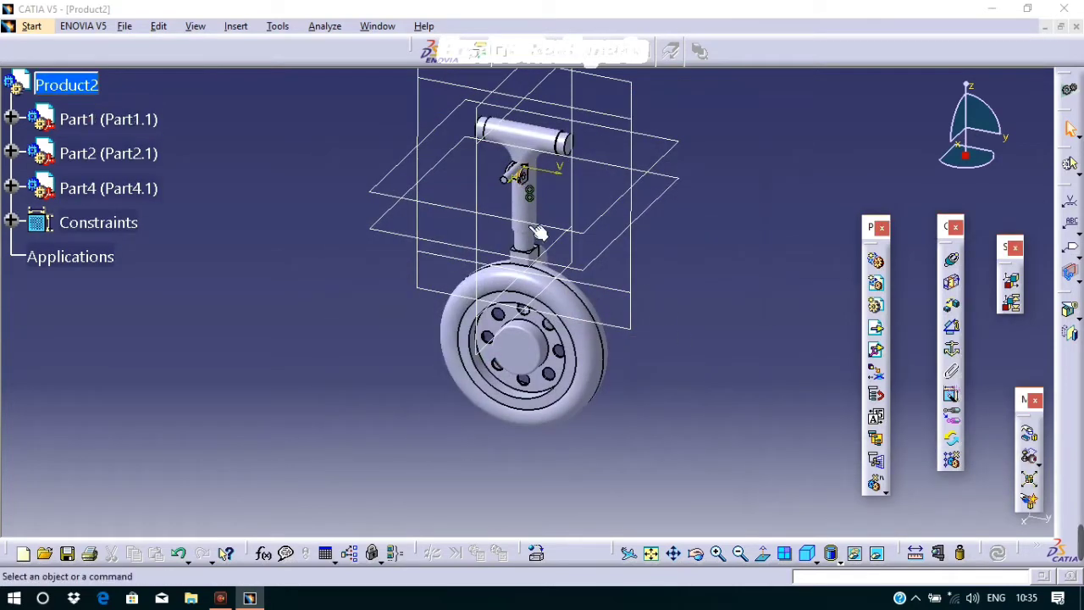
# Move Part4 along the X axis out of Part1's lugs until it stands clear in front.
pyautogui.click(717, 555)
pyautogui.click(717, 554)
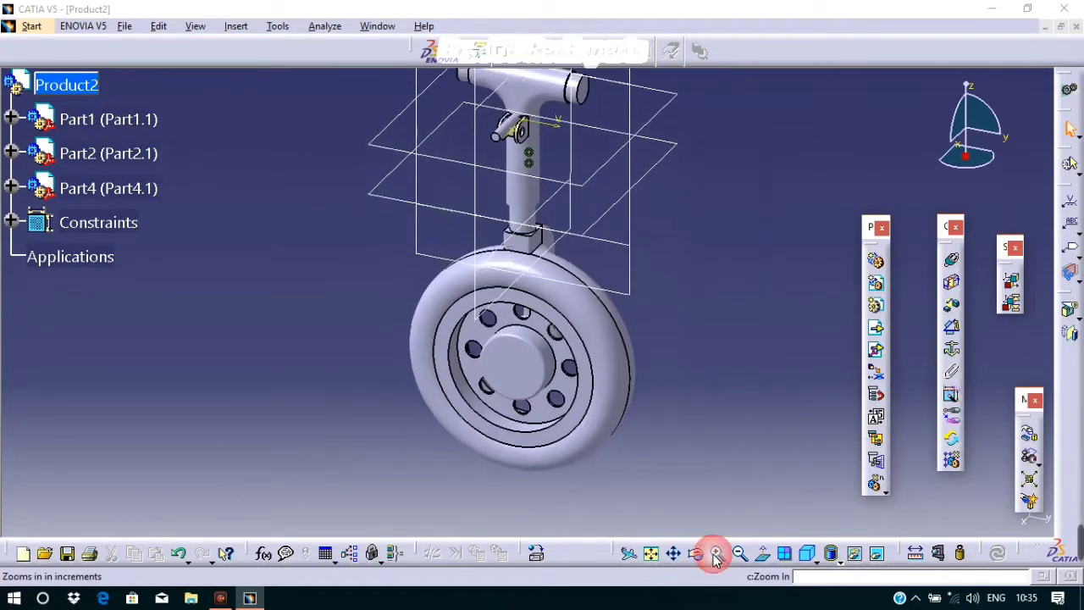
pyautogui.click(718, 555)
pyautogui.moveTo(752, 180); pyautogui.dragTo(760, 319, button='middle')
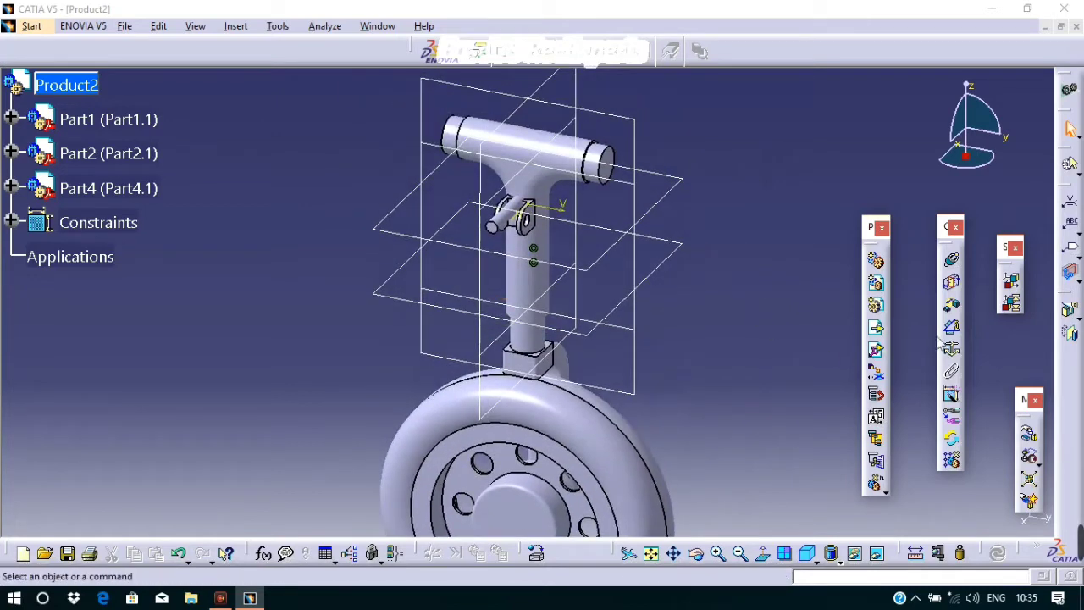
pyautogui.click(1031, 436)
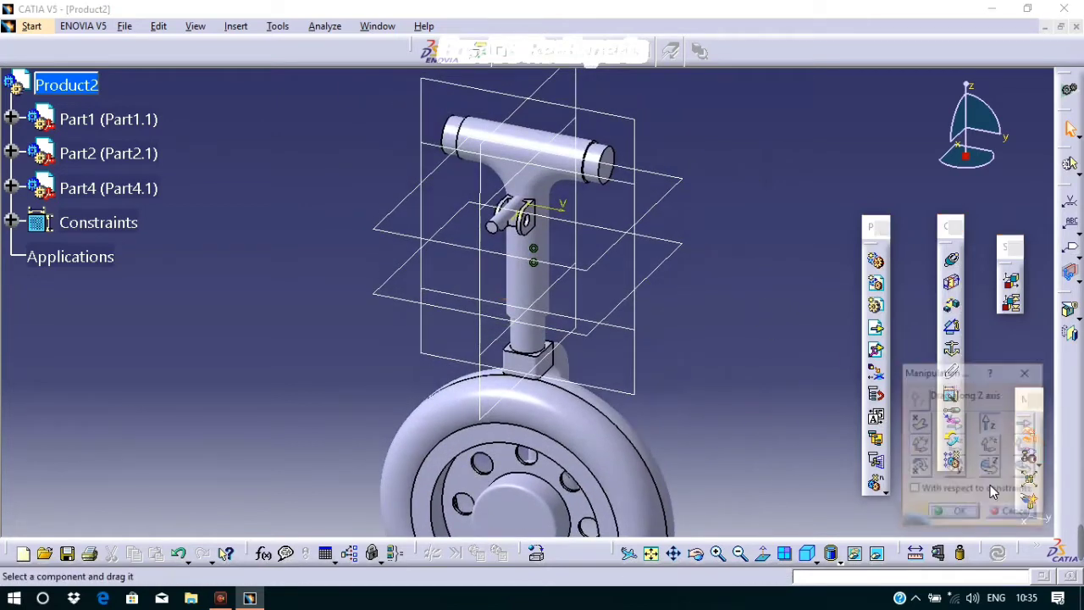
pyautogui.click(919, 424)
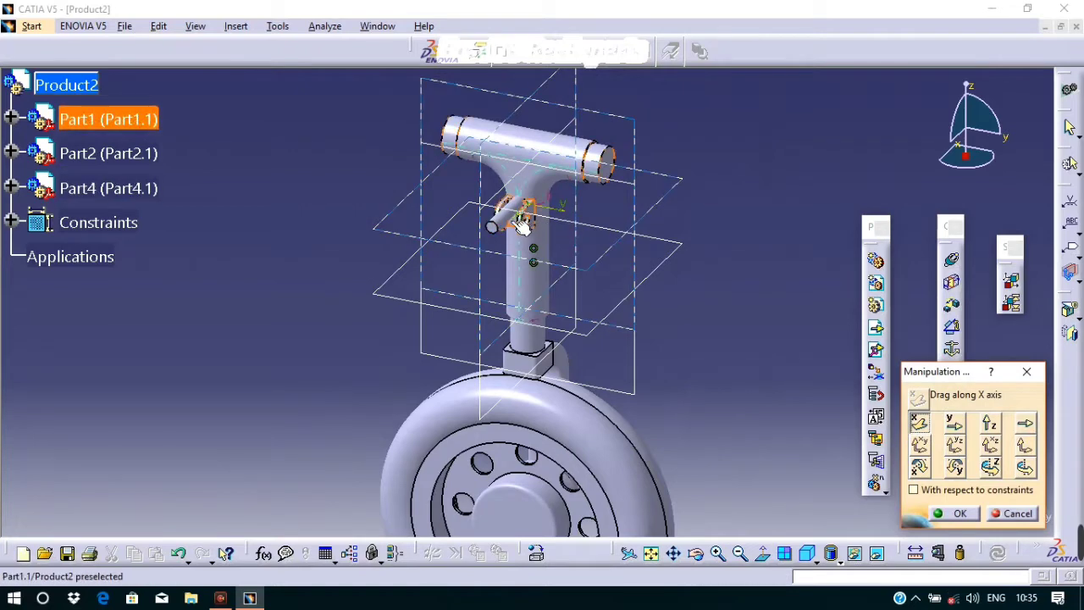
pyautogui.moveTo(517, 230); pyautogui.dragTo(385, 348)
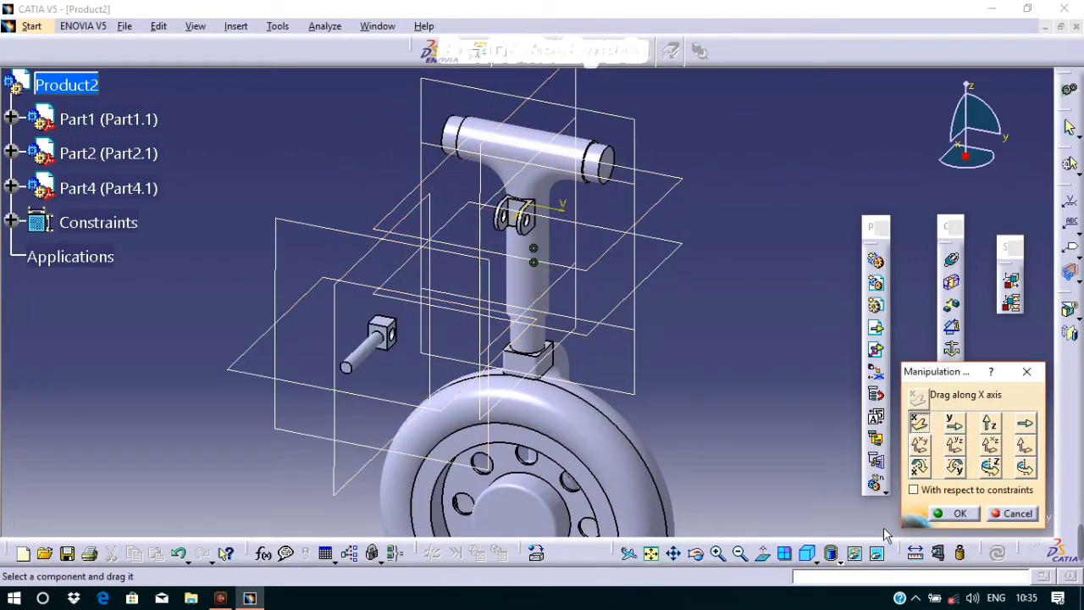
pyautogui.click(952, 513)
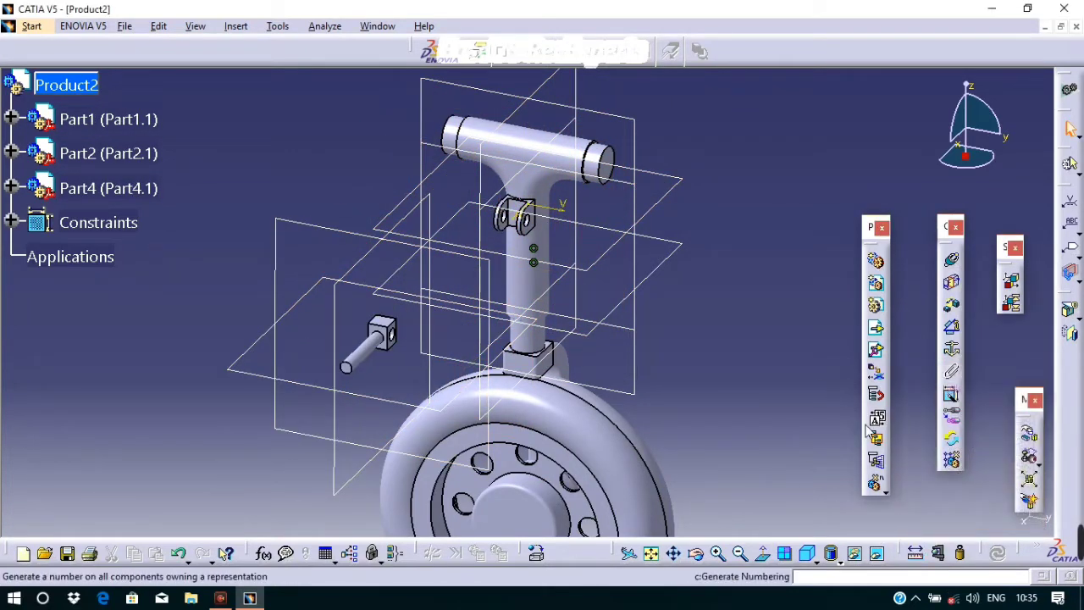
# Add a coincidence constraint with Opposite orientation between Part4's planar face and the face of Part1's lug, and update the assembly.
pyautogui.click(955, 265)
pyautogui.click(1010, 511)
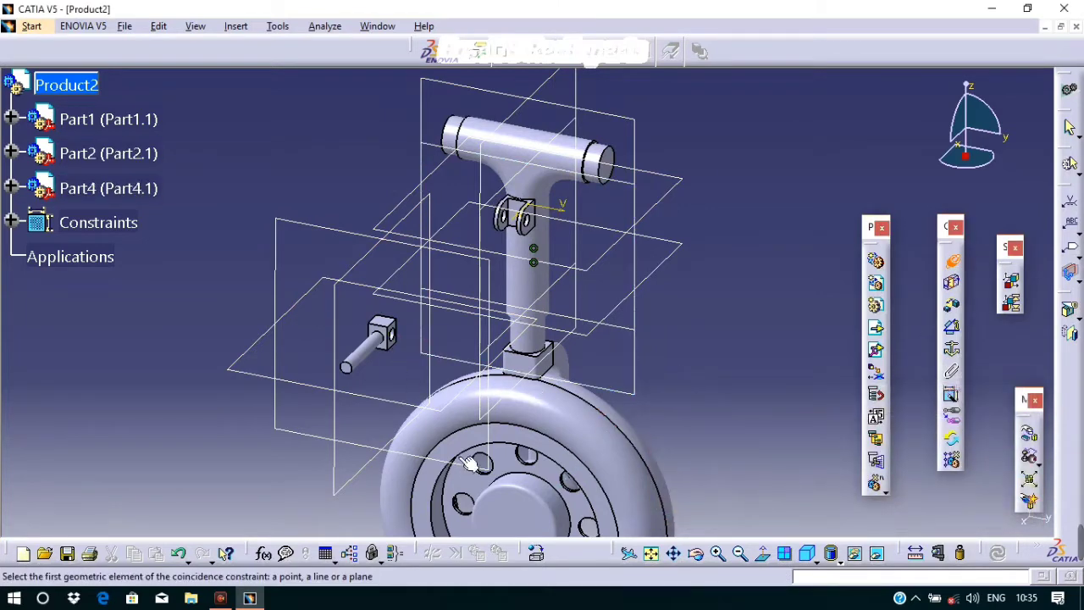
pyautogui.click(718, 554)
pyautogui.click(718, 554)
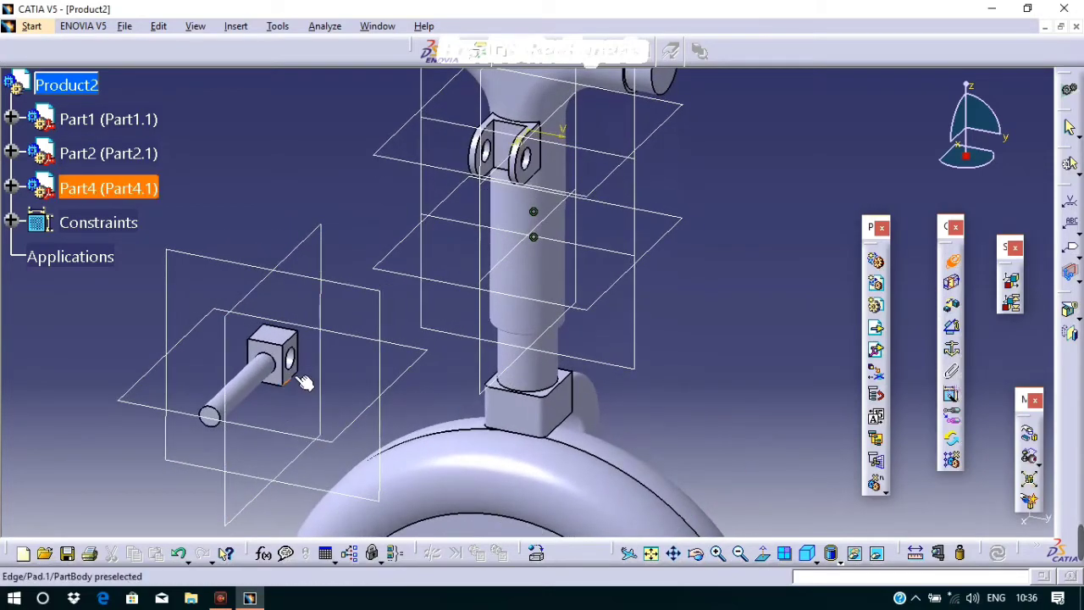
pyautogui.moveTo(280, 222); pyautogui.dragTo(786, 391, button='middle')
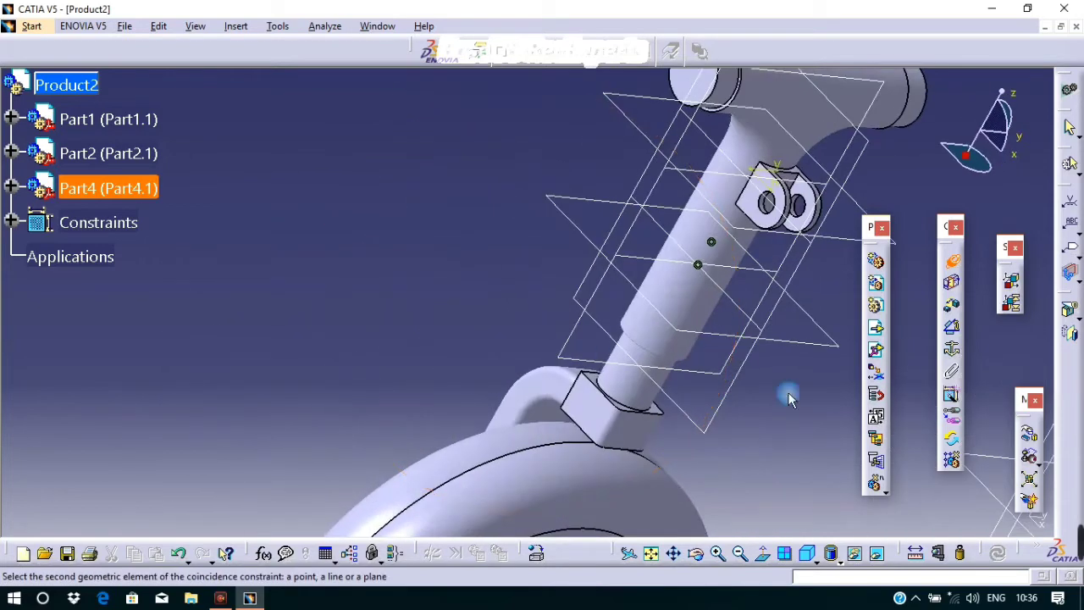
pyautogui.click(821, 207)
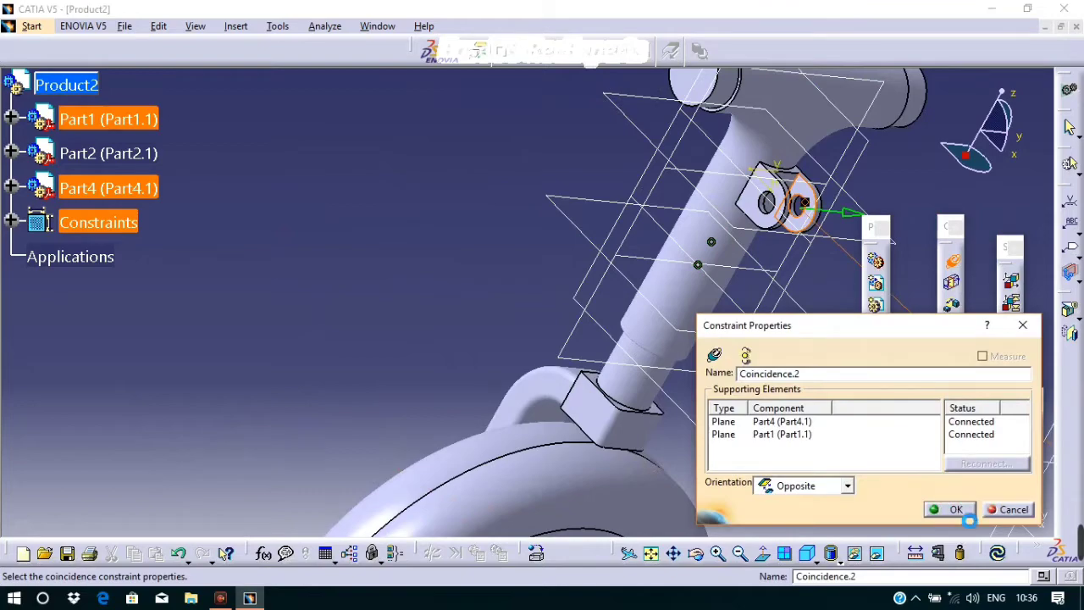
pyautogui.click(962, 511)
pyautogui.click(999, 554)
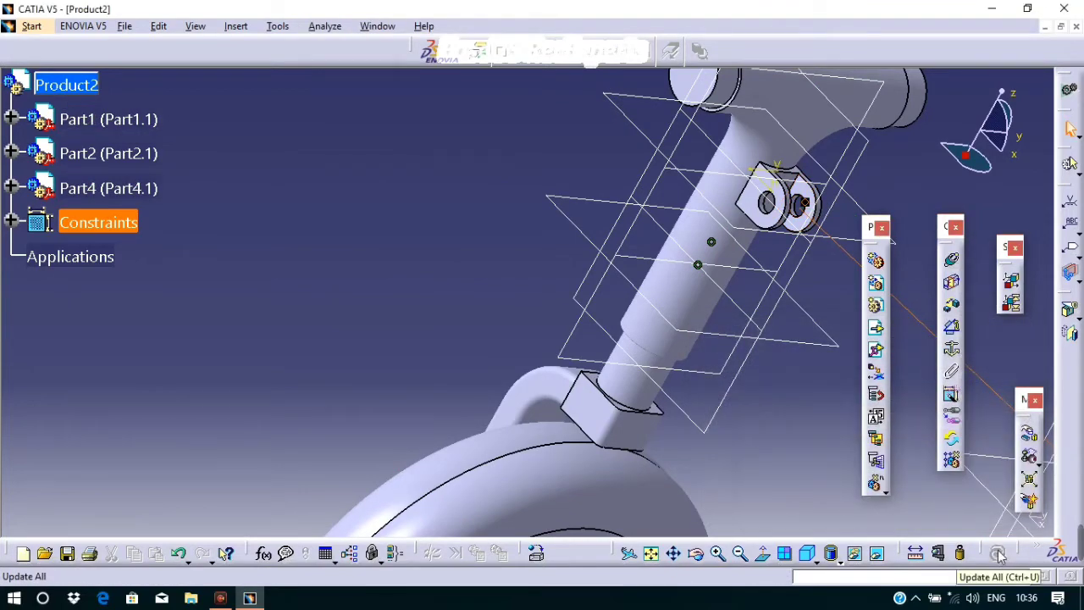
# Add a coincidence constraint between the axis of Part4's cross hole and the axis of Part1's lugs, and update the assembly.
pyautogui.moveTo(844, 455); pyautogui.dragTo(596, 403, button='middle')
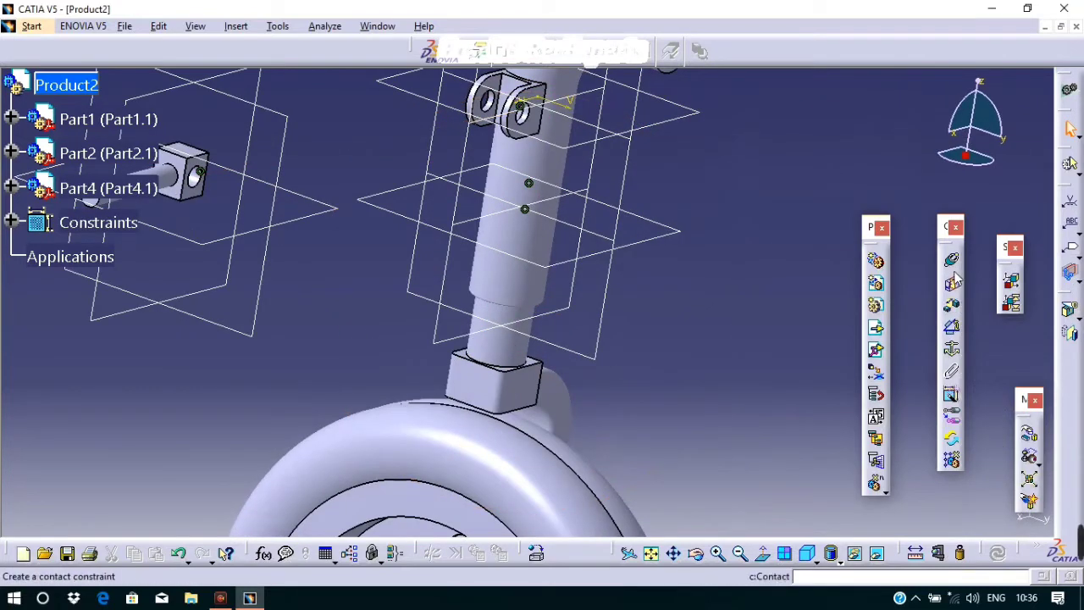
pyautogui.click(951, 260)
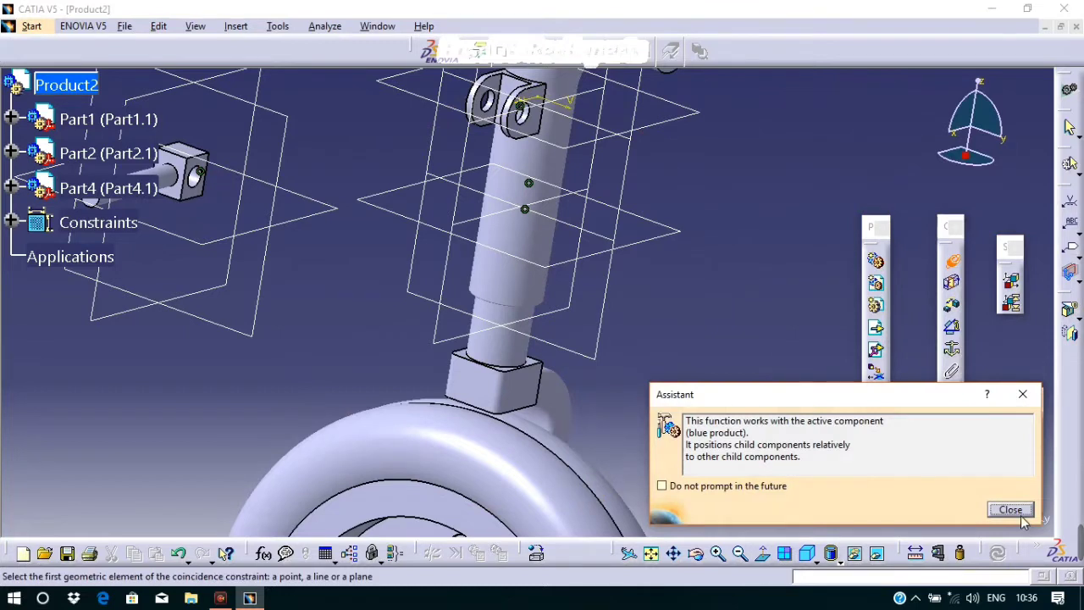
pyautogui.click(1020, 515)
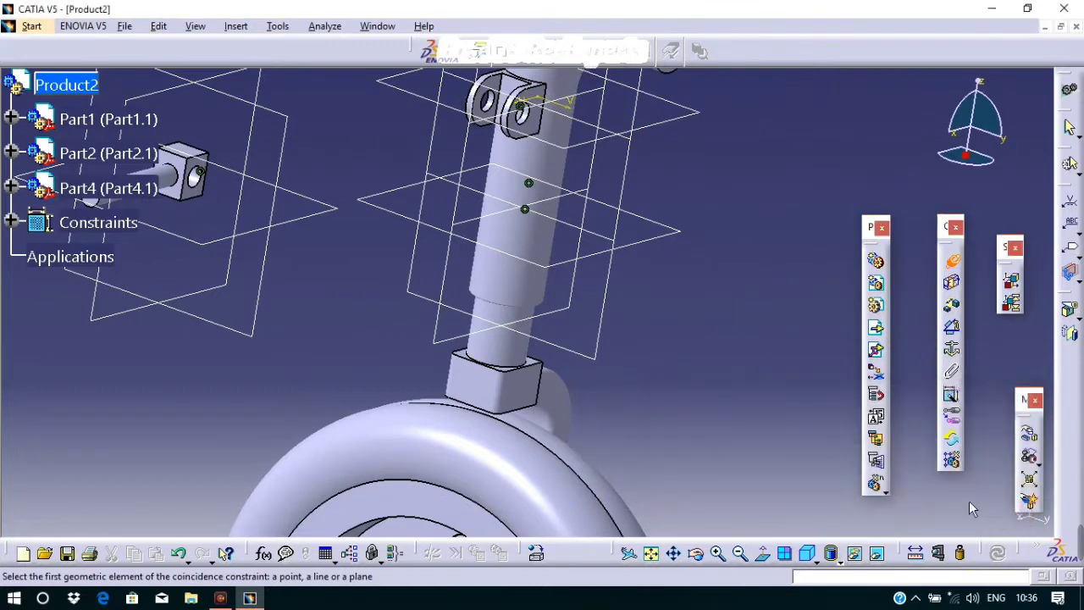
pyautogui.click(205, 185)
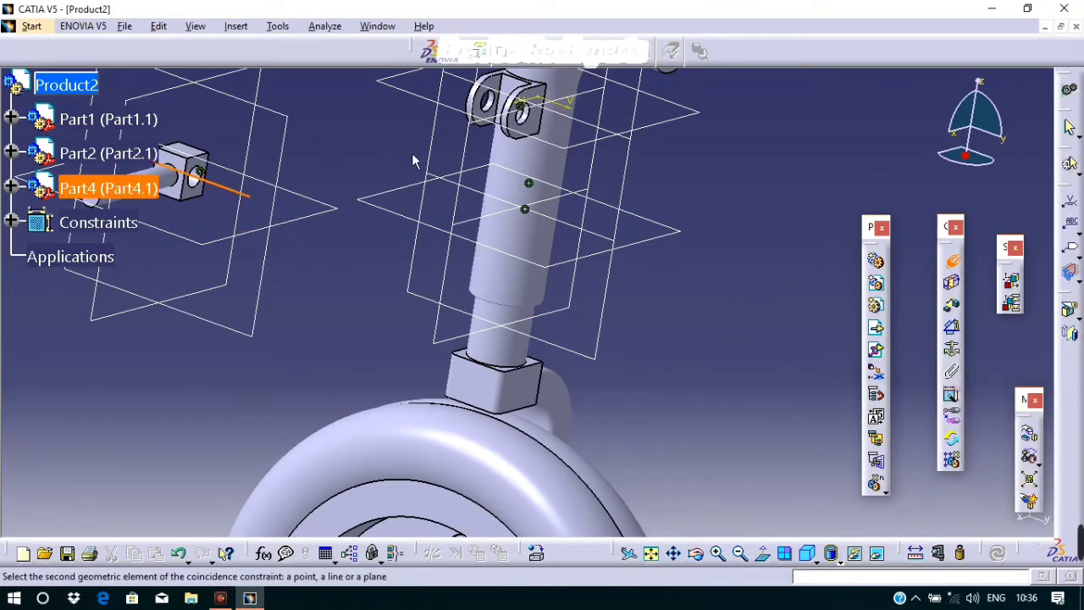
pyautogui.click(531, 142)
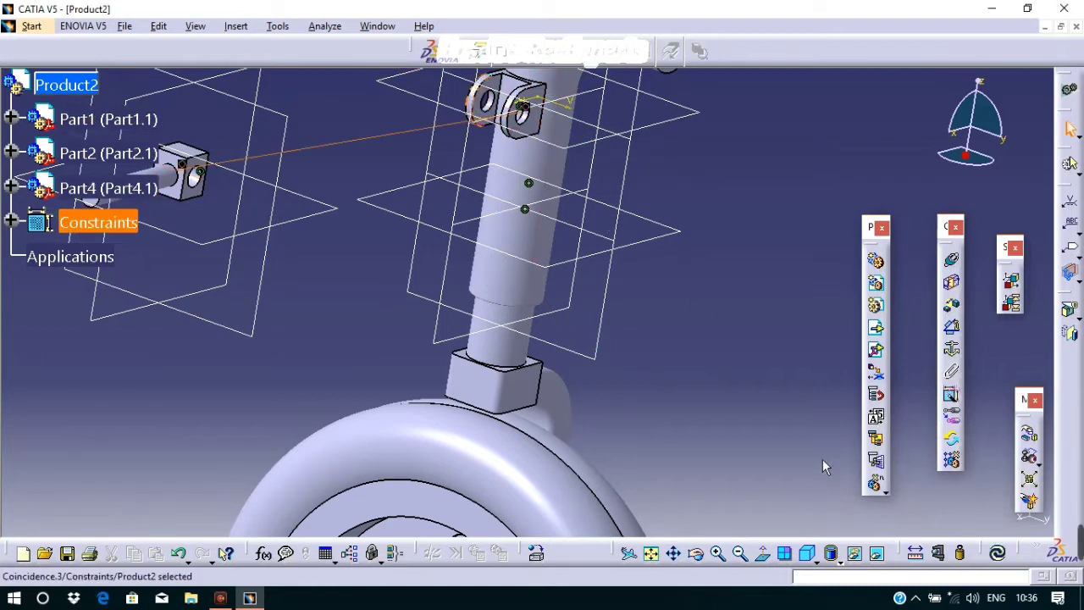
pyautogui.click(995, 553)
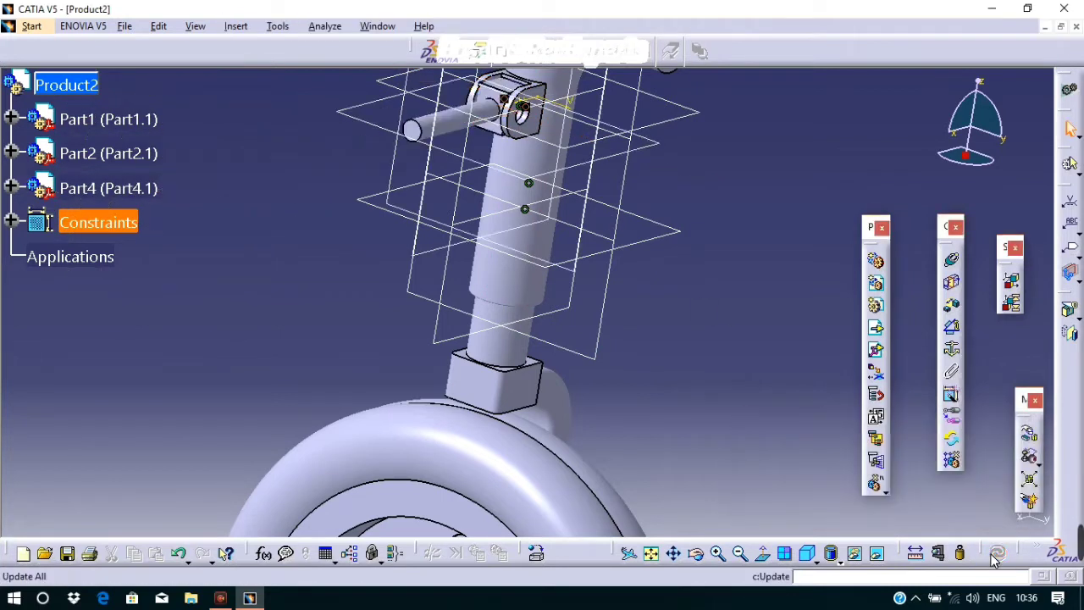
pyautogui.click(786, 472)
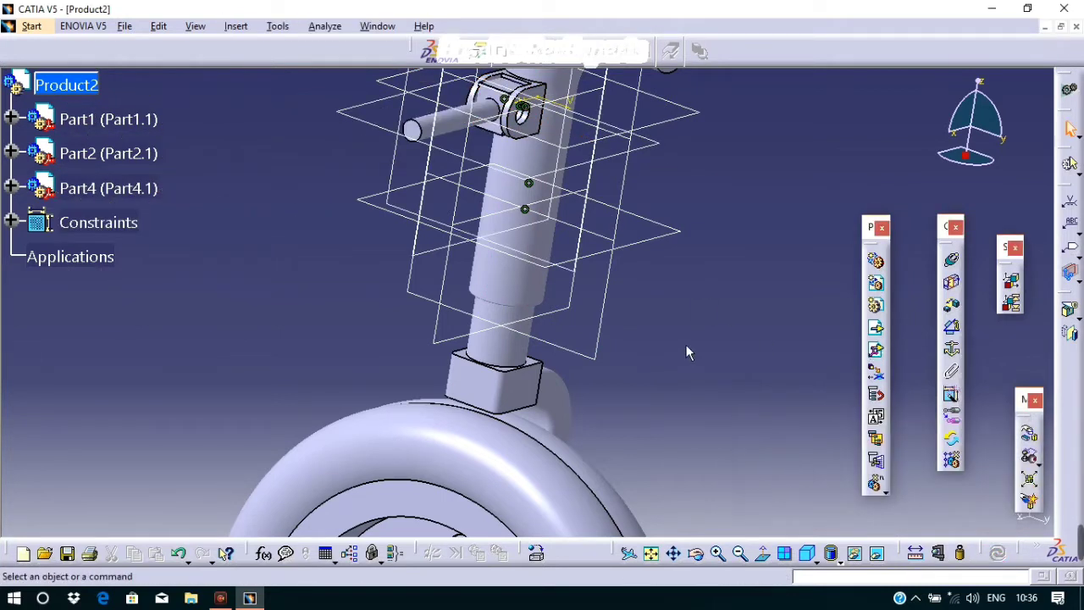
# Insert Part5.CATPart from the Desktop into Product2 as an existing component.
pyautogui.moveTo(686, 353); pyautogui.dragTo(731, 466, button='middle')
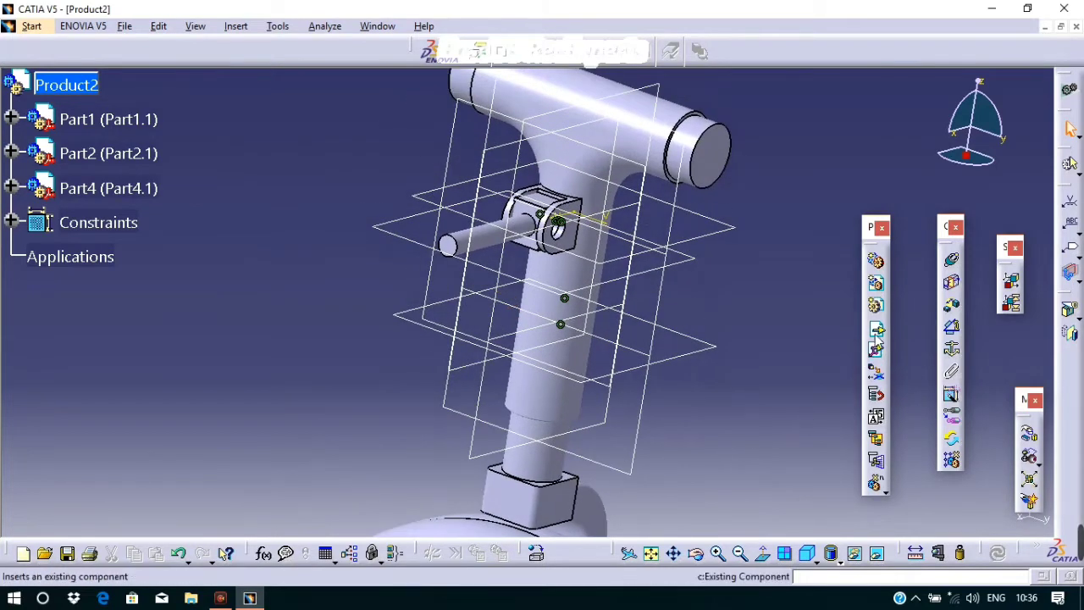
pyautogui.click(94, 88)
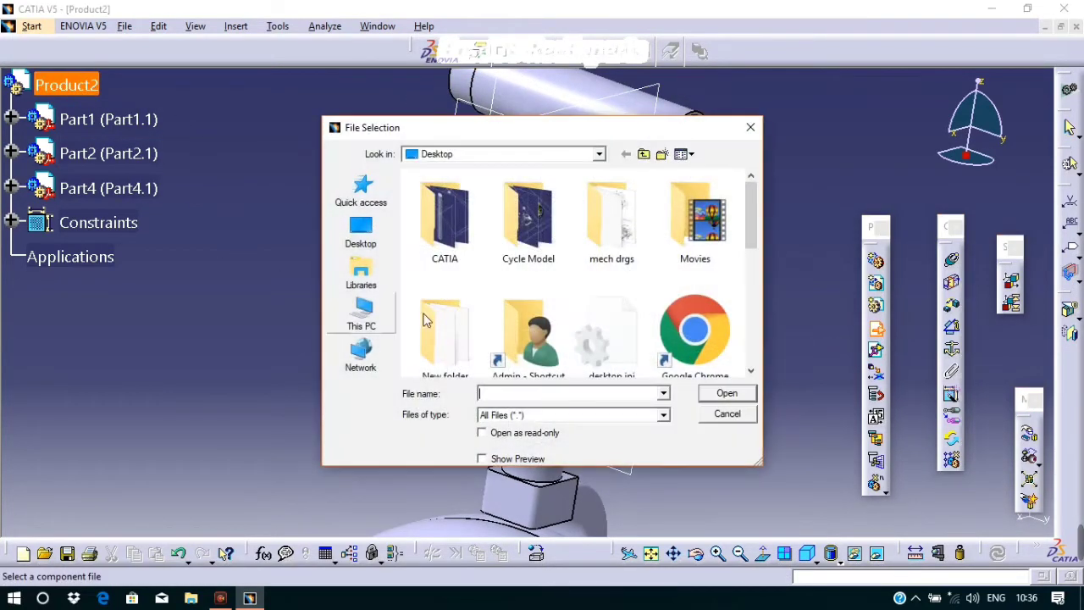
pyautogui.scroll(-5, 619, 318)
pyautogui.click(528, 216)
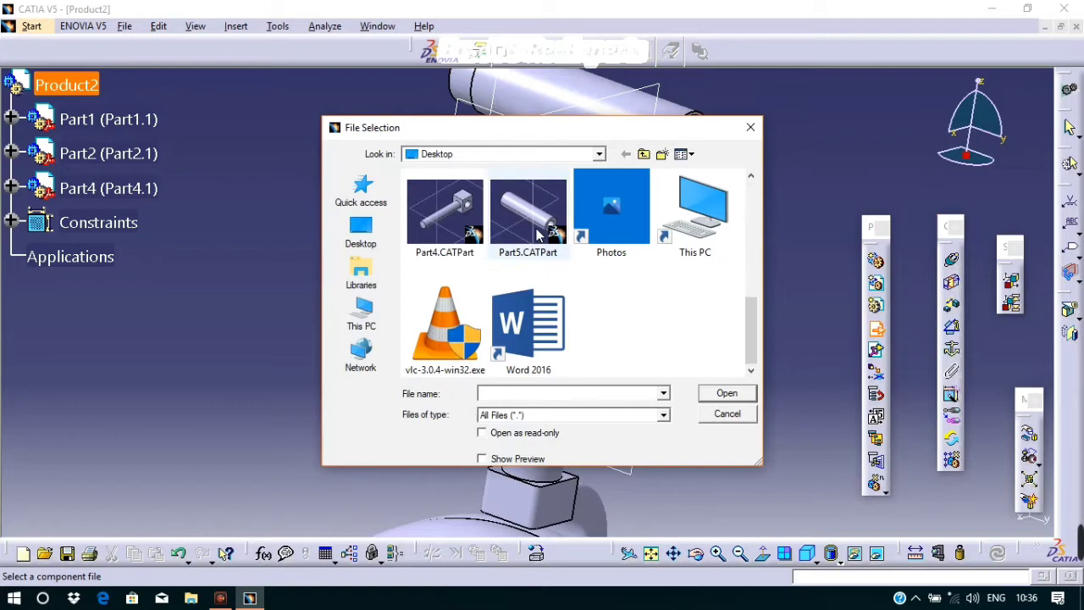
pyautogui.click(724, 393)
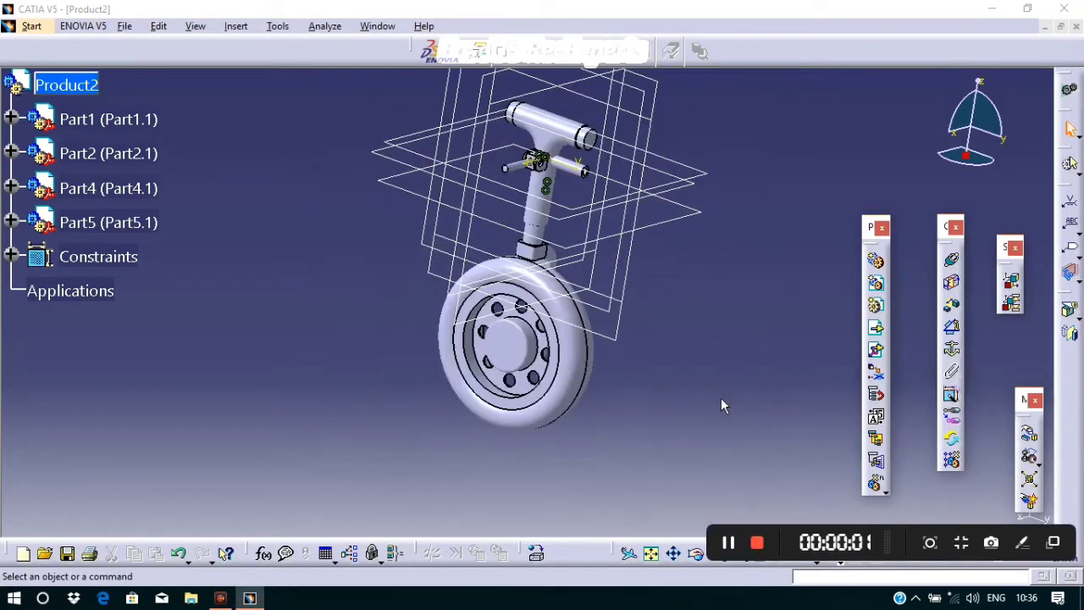
# Move Part5 along the Y axis away from the strut until the hollow cylinder stands clear beside it.
pyautogui.click(1029, 433)
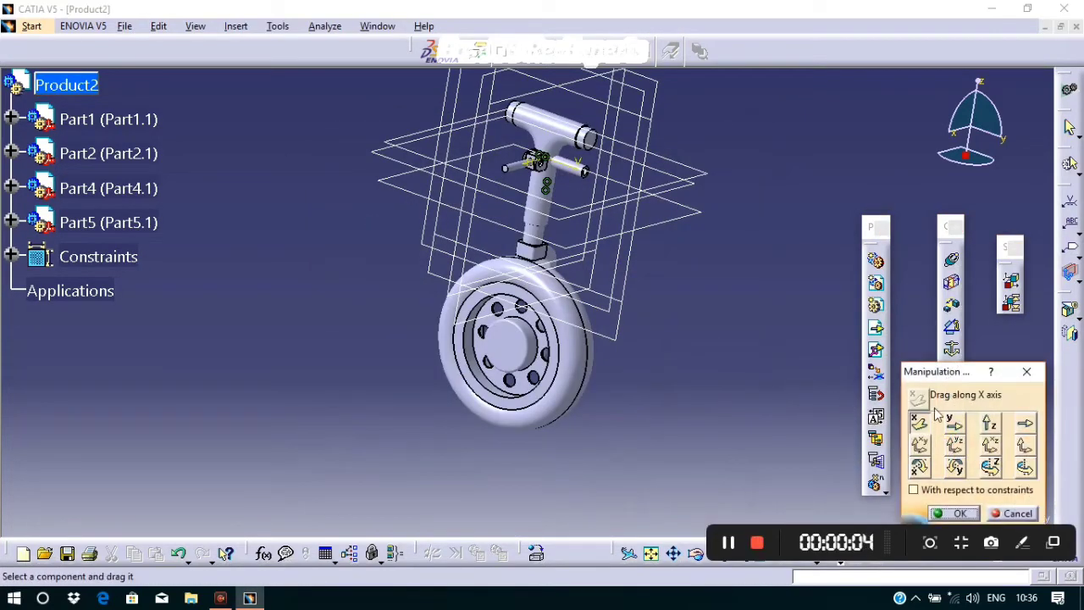
pyautogui.click(954, 422)
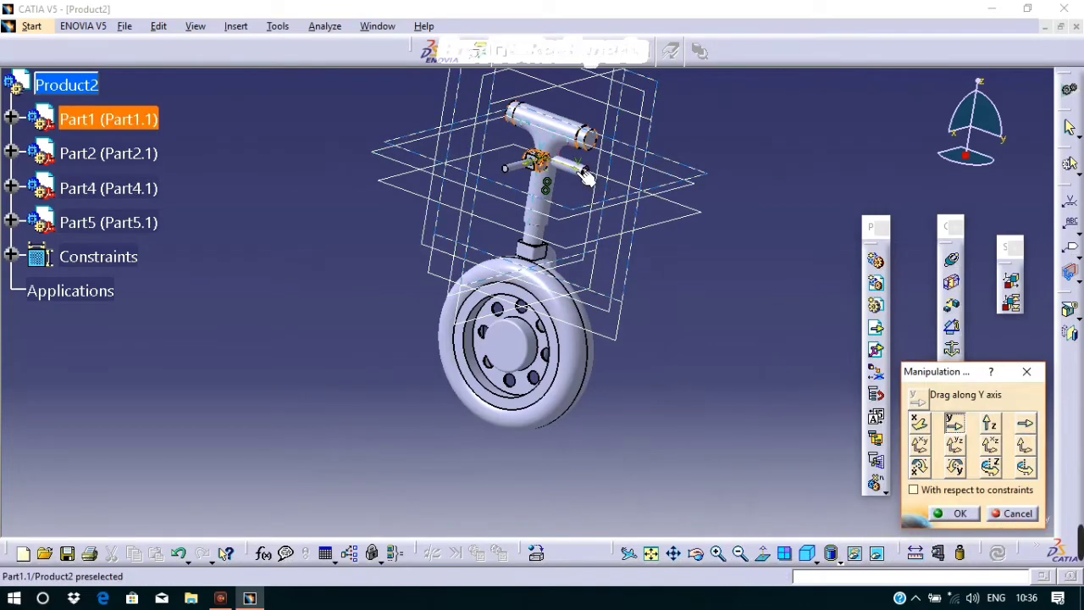
pyautogui.click(720, 552)
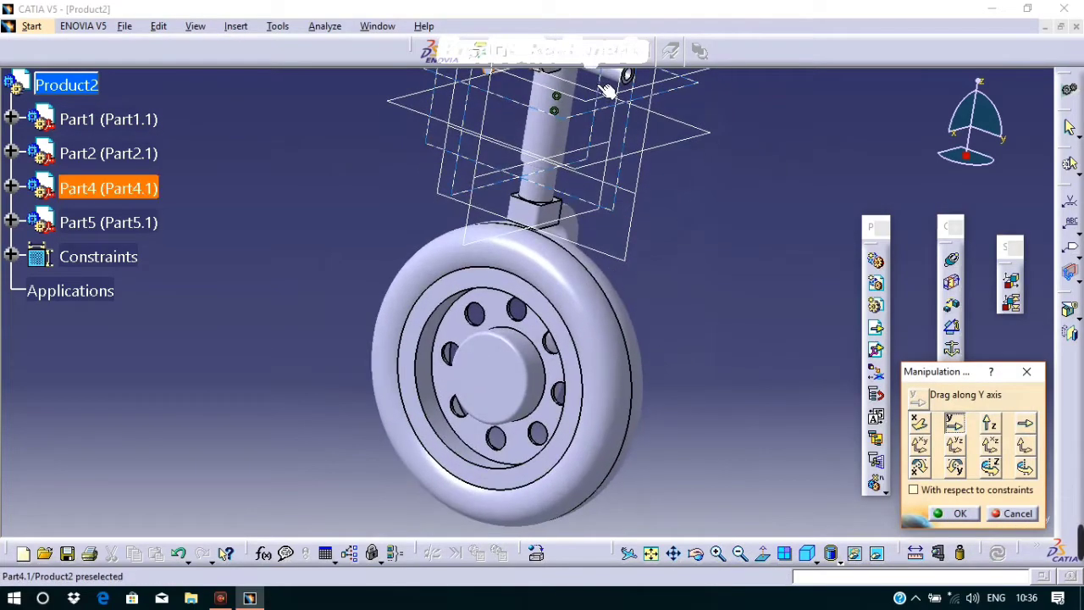
pyautogui.moveTo(629, 80); pyautogui.dragTo(765, 342)
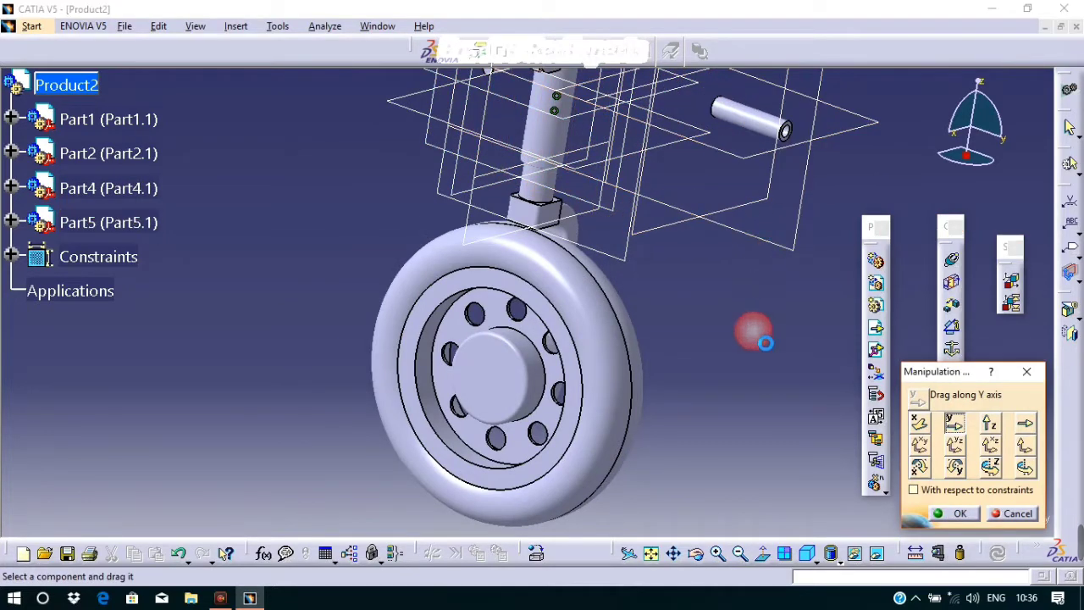
pyautogui.moveTo(762, 339); pyautogui.dragTo(742, 441, button='middle')
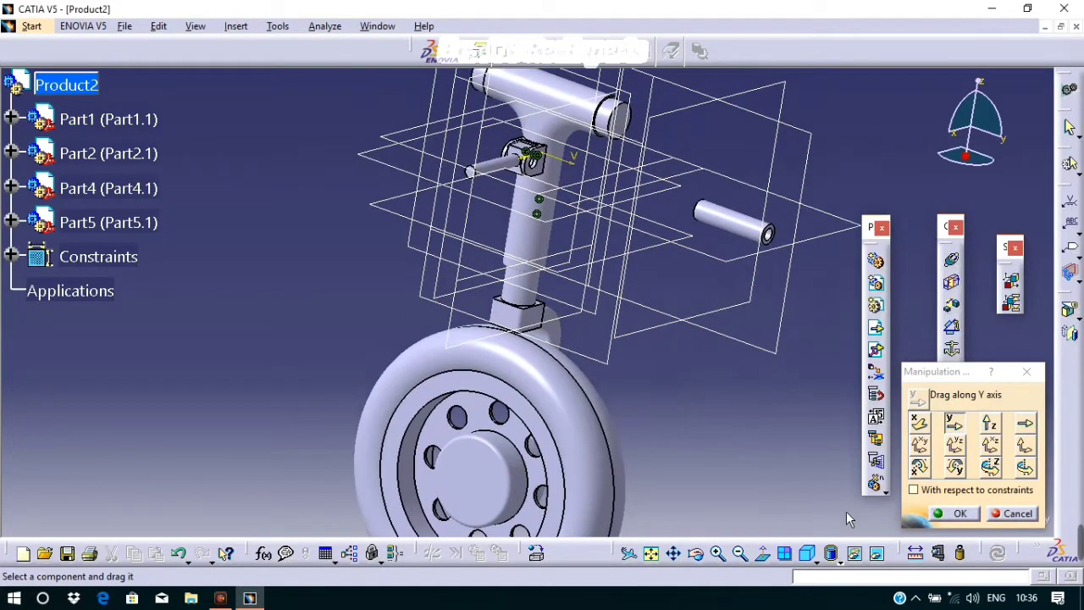
pyautogui.click(960, 513)
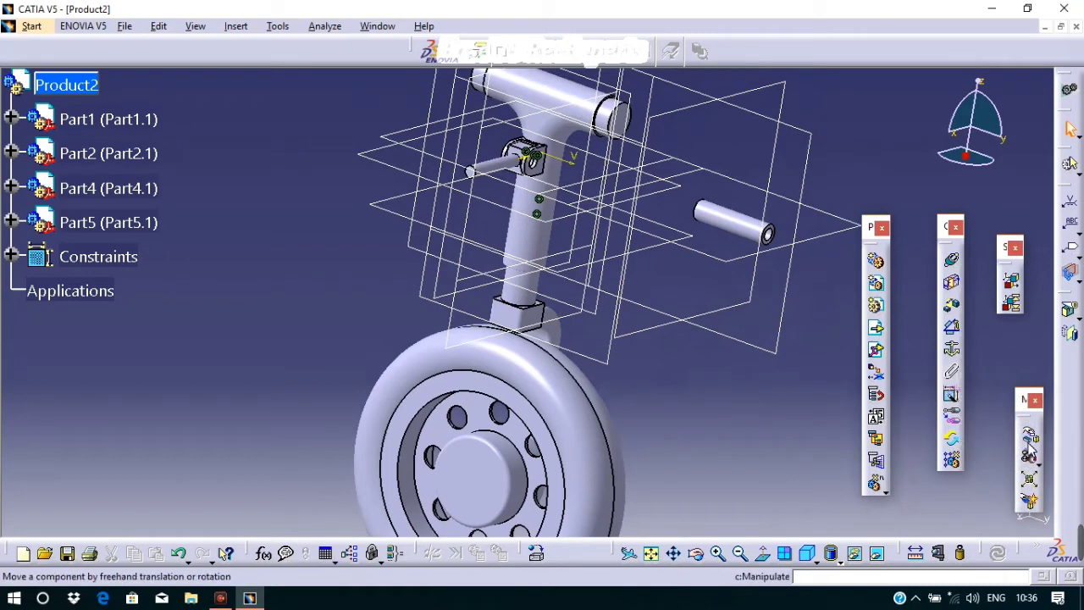
# Add a coincidence constraint between the axis of Part5's cylinder and the axis of Part4's rod, and update the assembly.
pyautogui.click(953, 259)
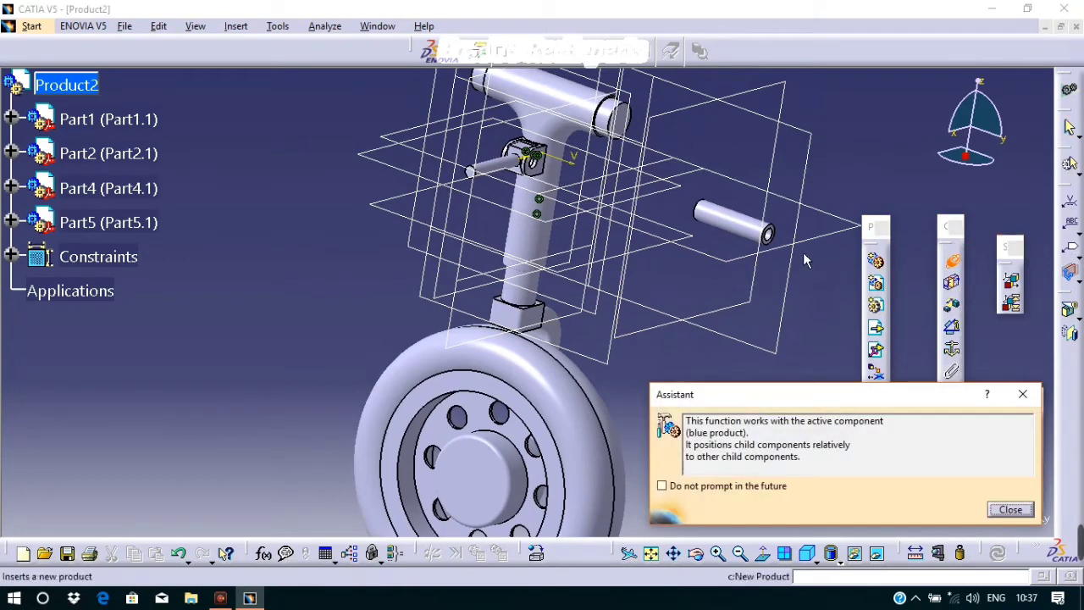
pyautogui.click(732, 221)
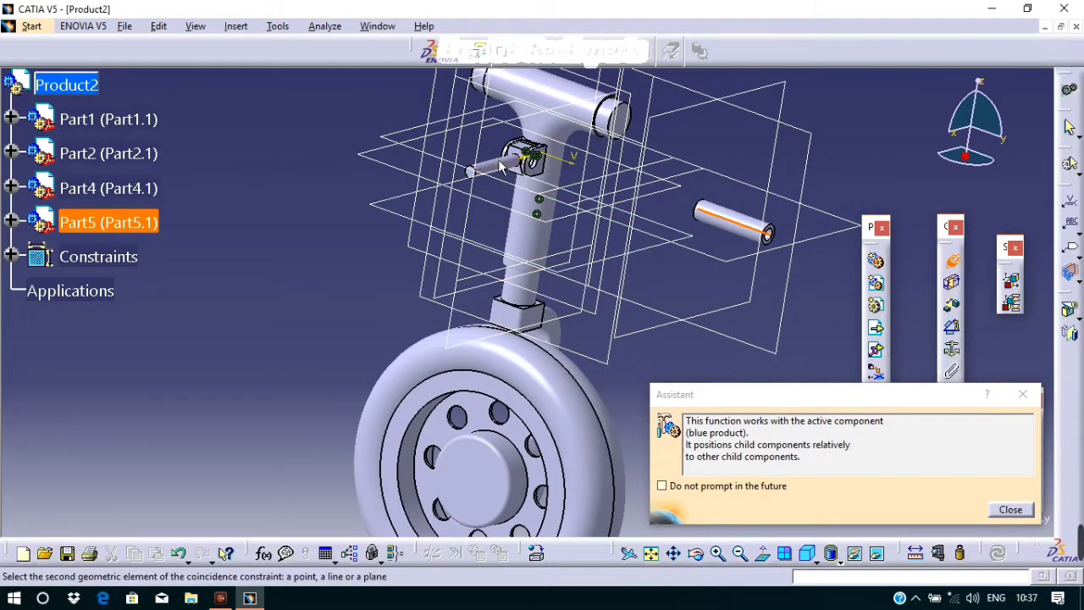
pyautogui.click(508, 170)
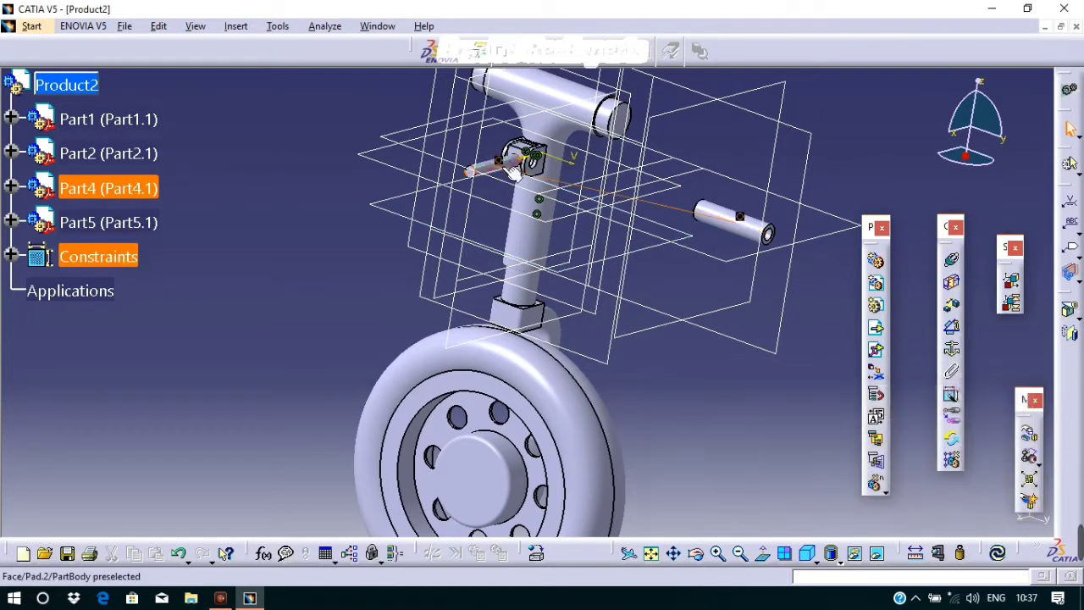
pyautogui.click(997, 553)
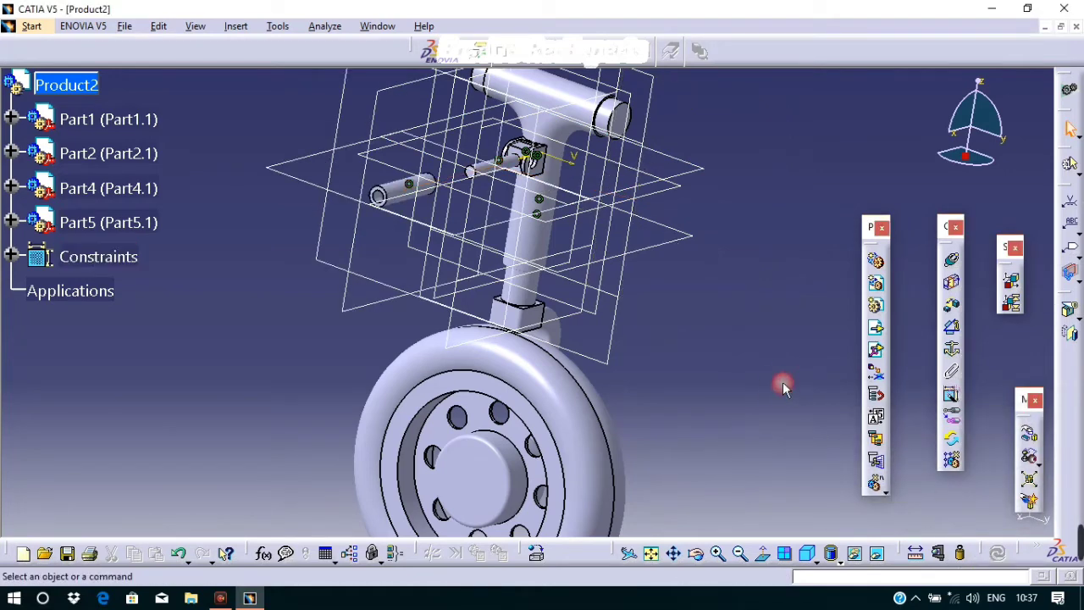
# Shift Part5 slightly along the Y axis with the Manipulation tool.
pyautogui.click(1028, 435)
pyautogui.click(956, 425)
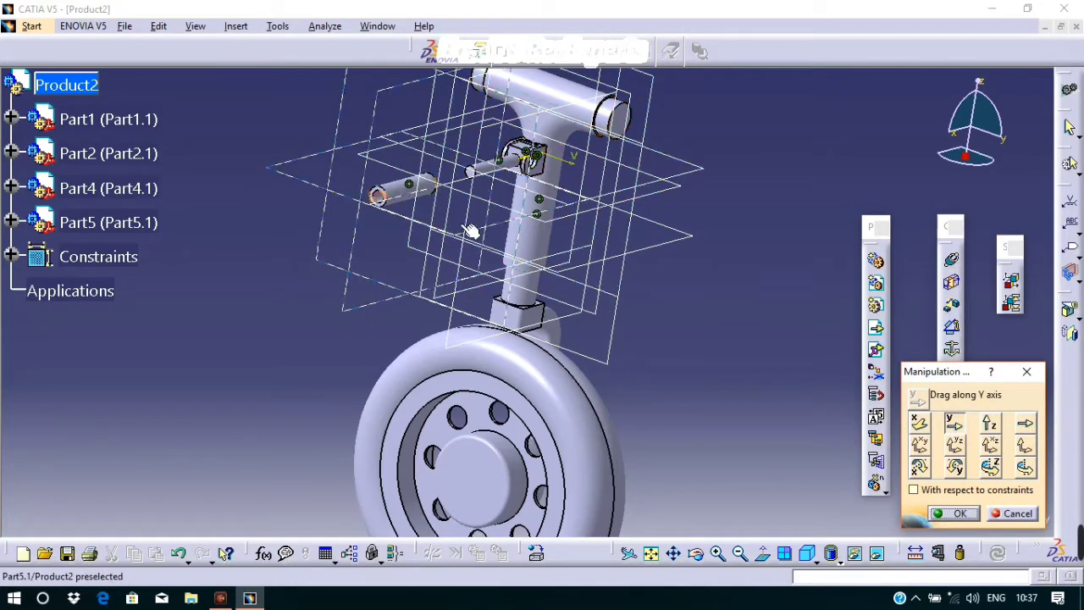
pyautogui.moveTo(415, 193); pyautogui.dragTo(417, 180)
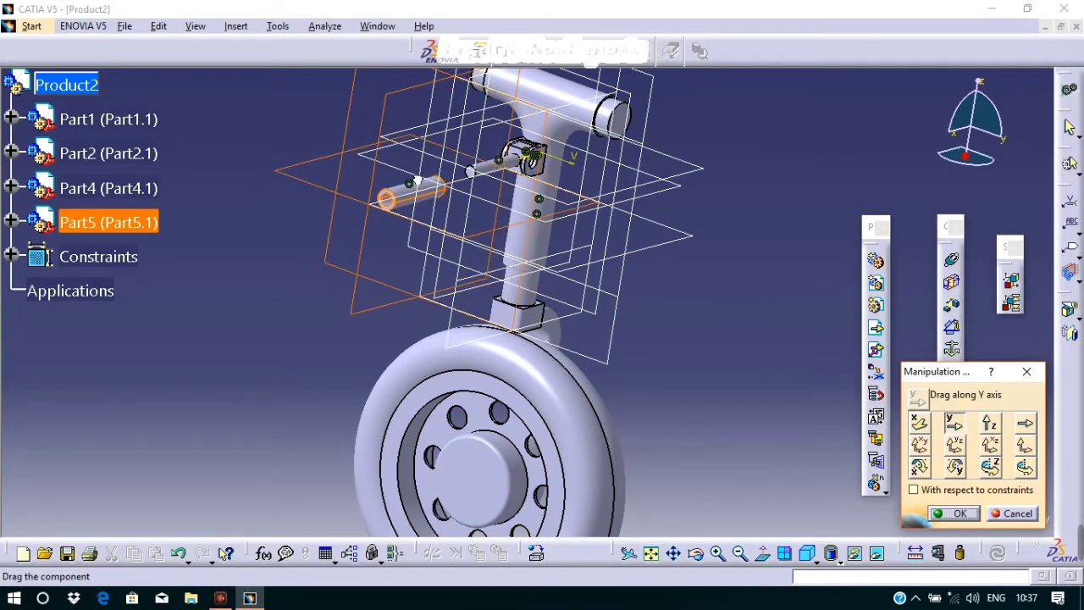
pyautogui.click(936, 515)
# Add a coincidence constraint with Opposite orientation between Part4's rod end face and Part5's facing annular end face, and update the assembly.
pyautogui.click(952, 261)
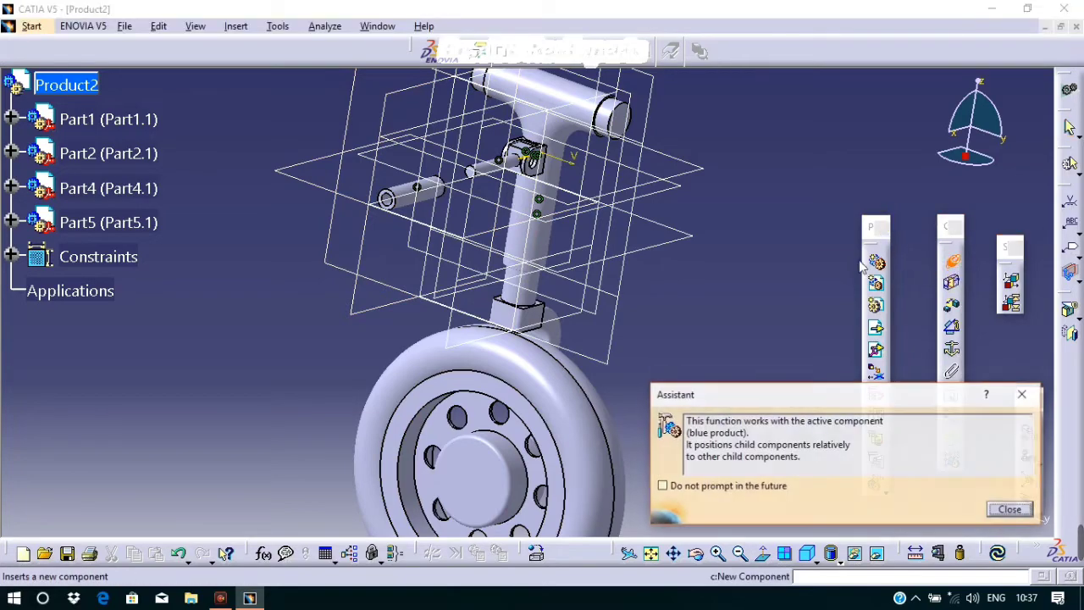
pyautogui.click(738, 553)
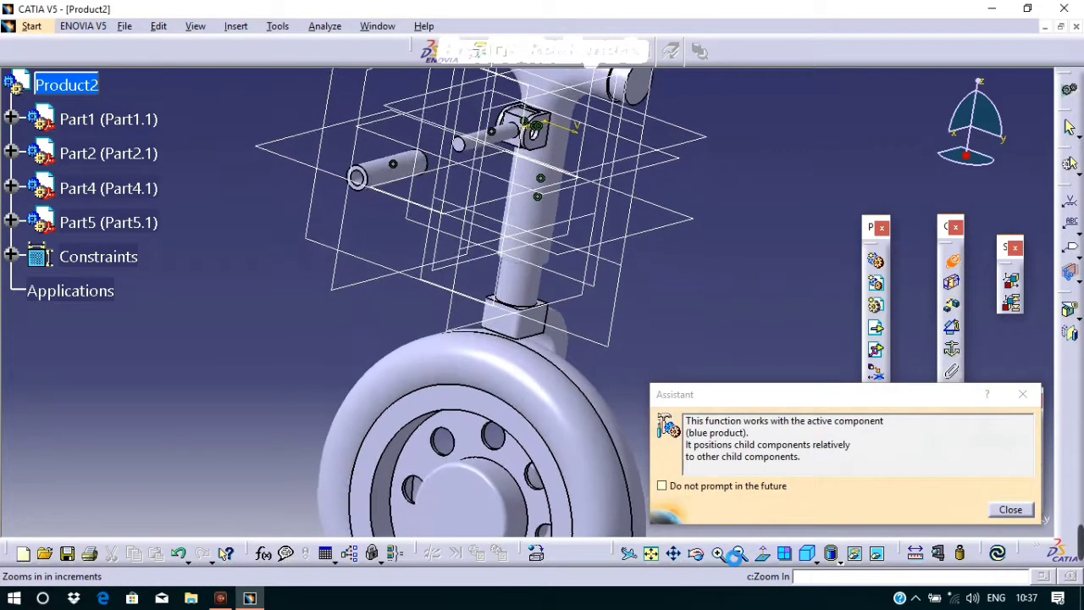
pyautogui.moveTo(810, 134); pyautogui.dragTo(723, 298, button='middle')
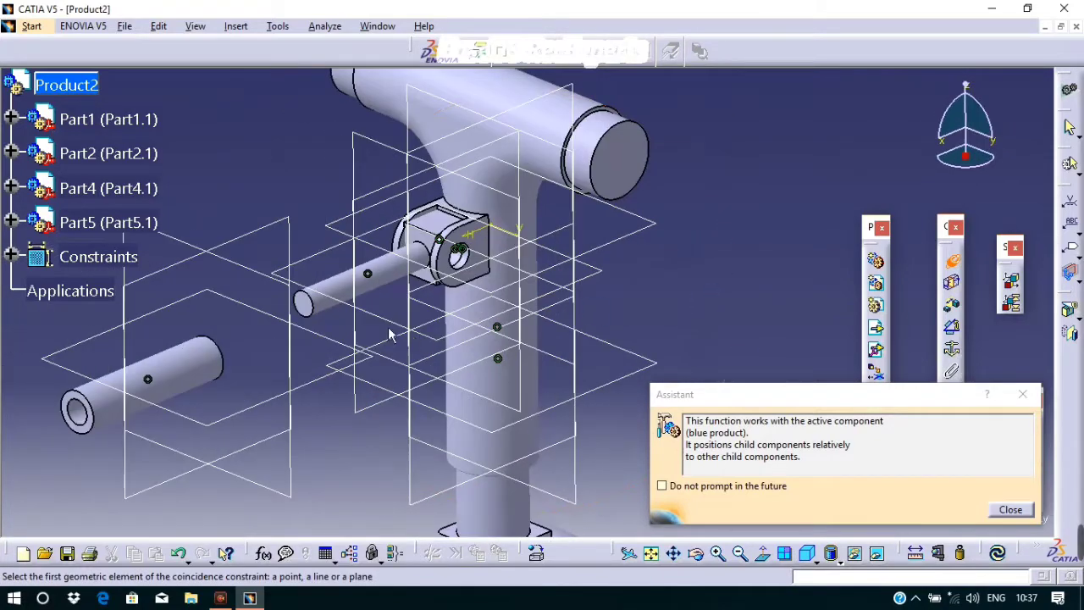
pyautogui.click(315, 310)
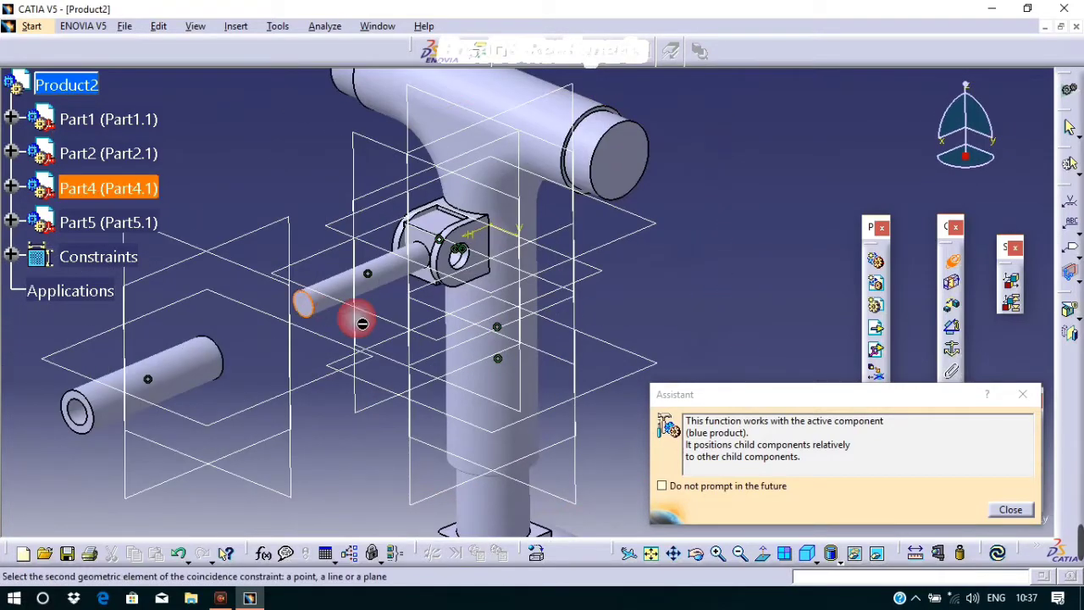
pyautogui.moveTo(358, 314); pyautogui.dragTo(777, 285, button='middle')
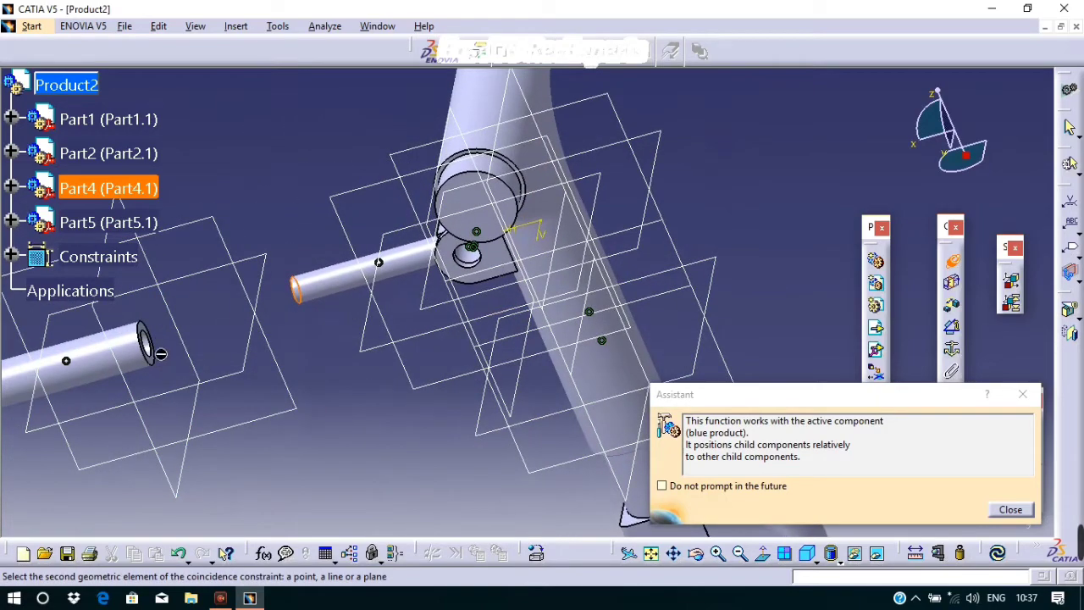
pyautogui.moveTo(190, 320); pyautogui.dragTo(247, 315, button='middle')
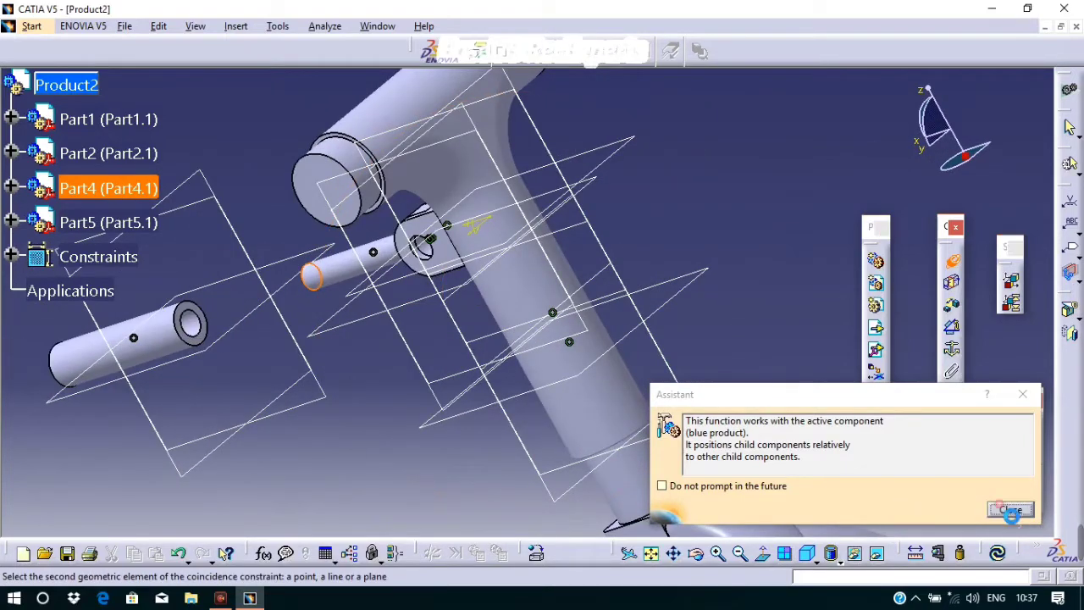
pyautogui.click(1010, 509)
pyautogui.click(718, 555)
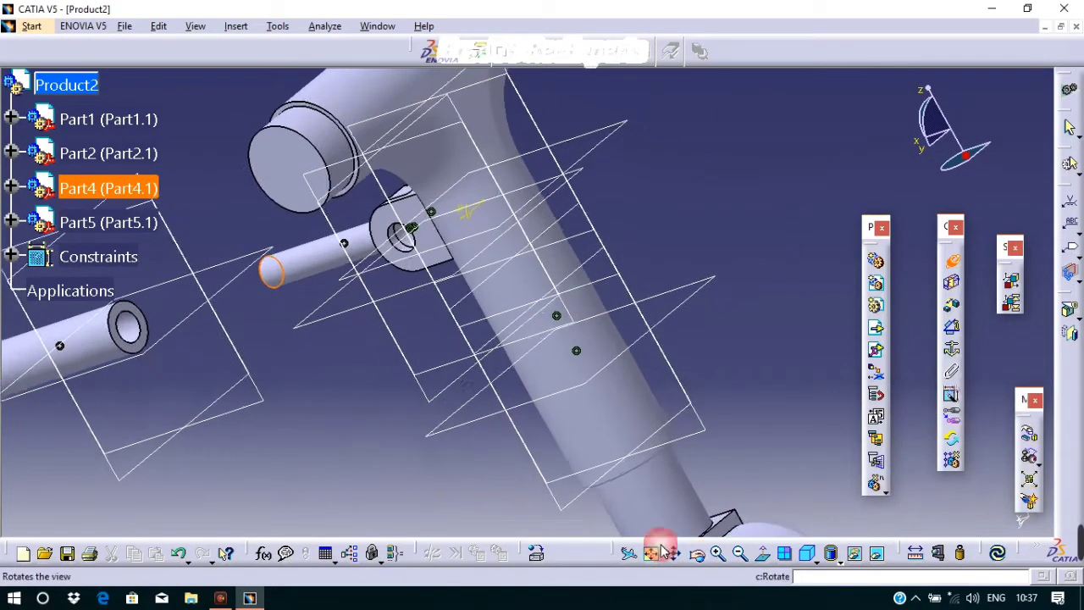
pyautogui.moveTo(396, 431); pyautogui.dragTo(627, 478, button='middle')
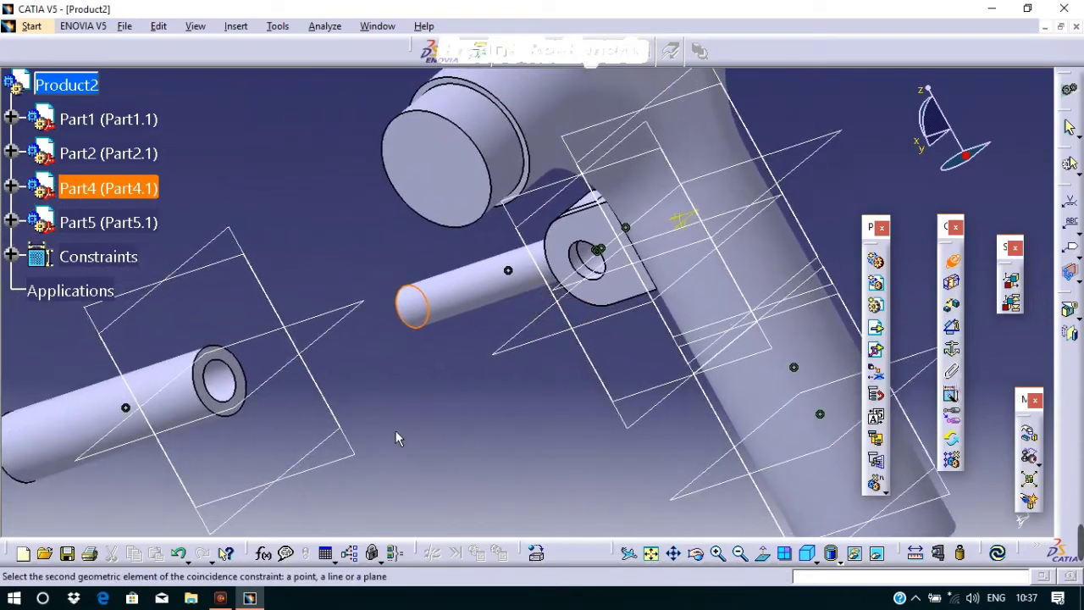
pyautogui.click(208, 391)
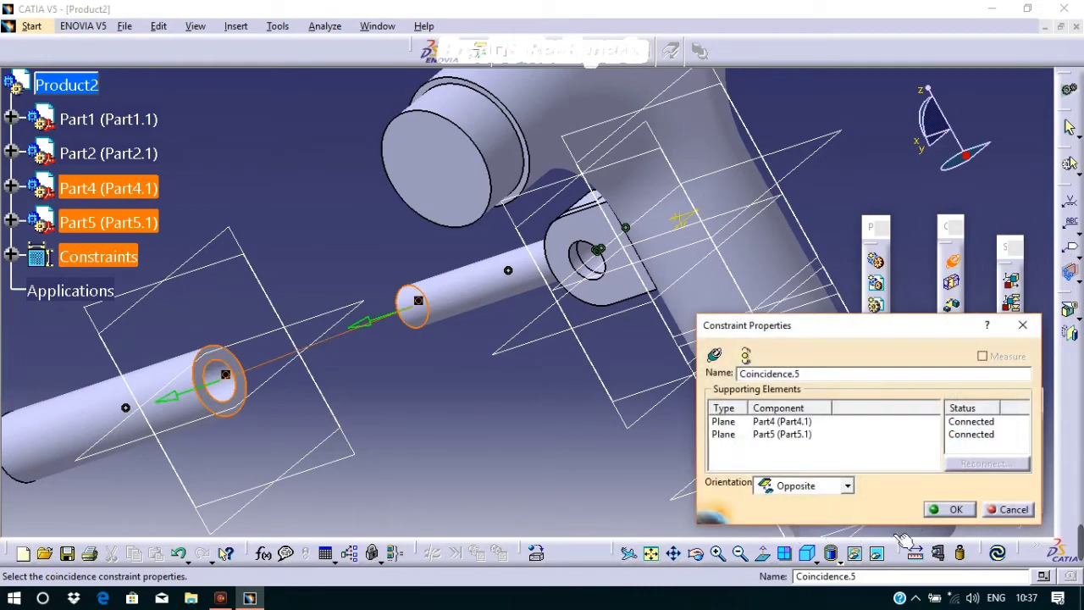
pyautogui.click(949, 509)
pyautogui.click(997, 555)
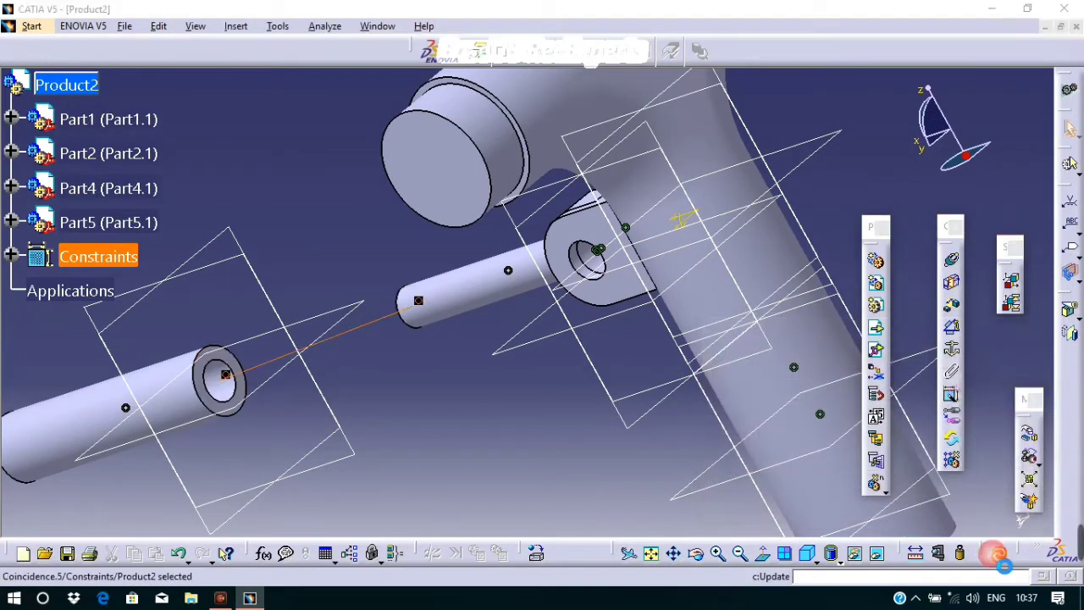
pyautogui.click(612, 462)
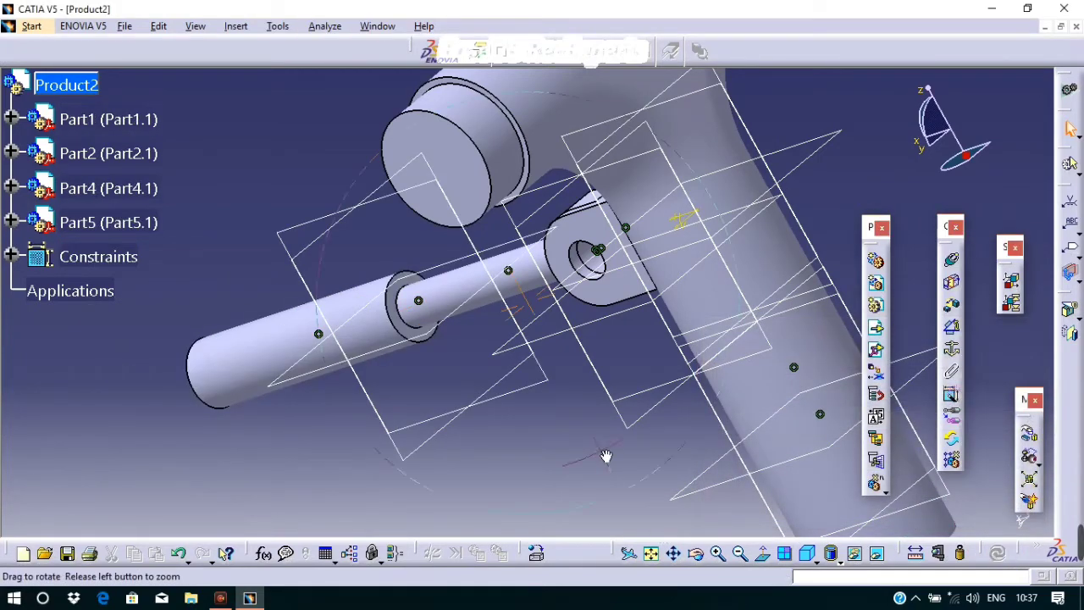
pyautogui.moveTo(606, 457); pyautogui.dragTo(677, 436, button='middle')
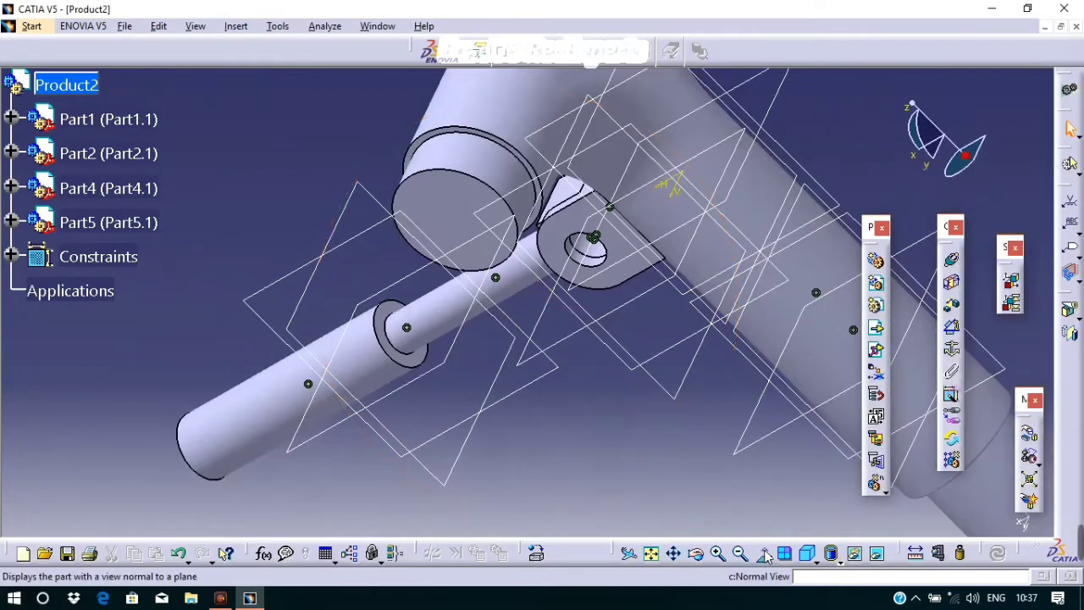
# Examine the whole wheel strut assembly from the isometric viewpoint.
pyautogui.click(803, 554)
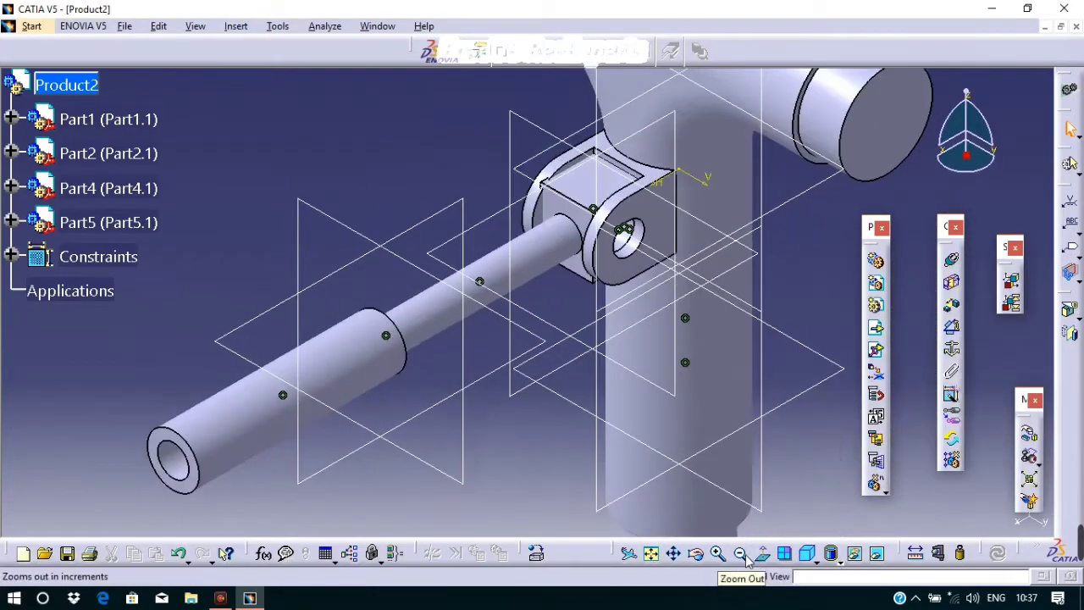
pyautogui.click(742, 554)
pyautogui.click(742, 554)
pyautogui.click(742, 555)
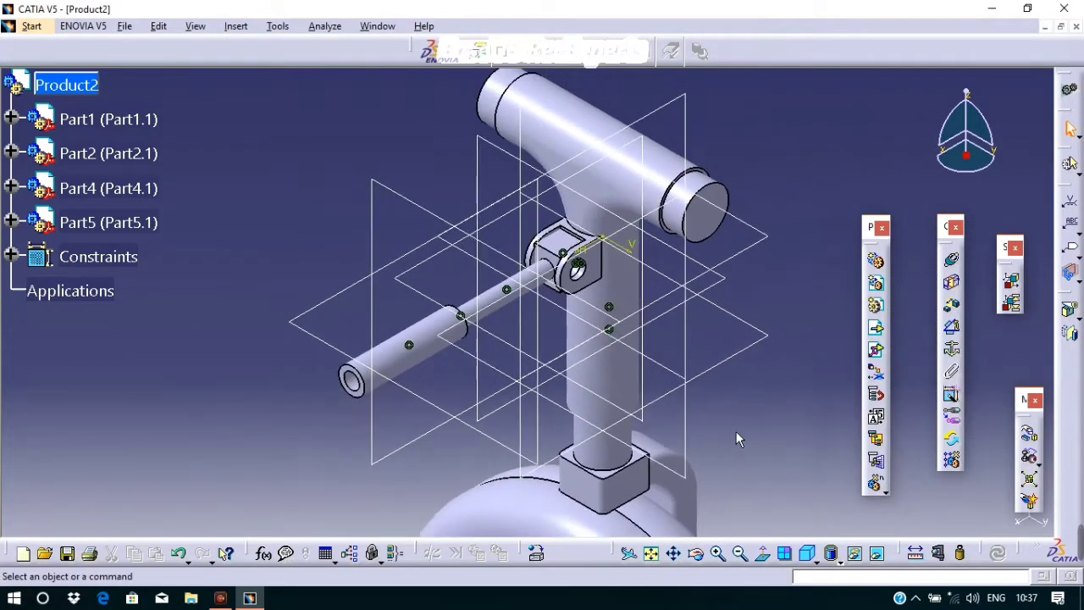
pyautogui.click(740, 555)
pyautogui.click(736, 551)
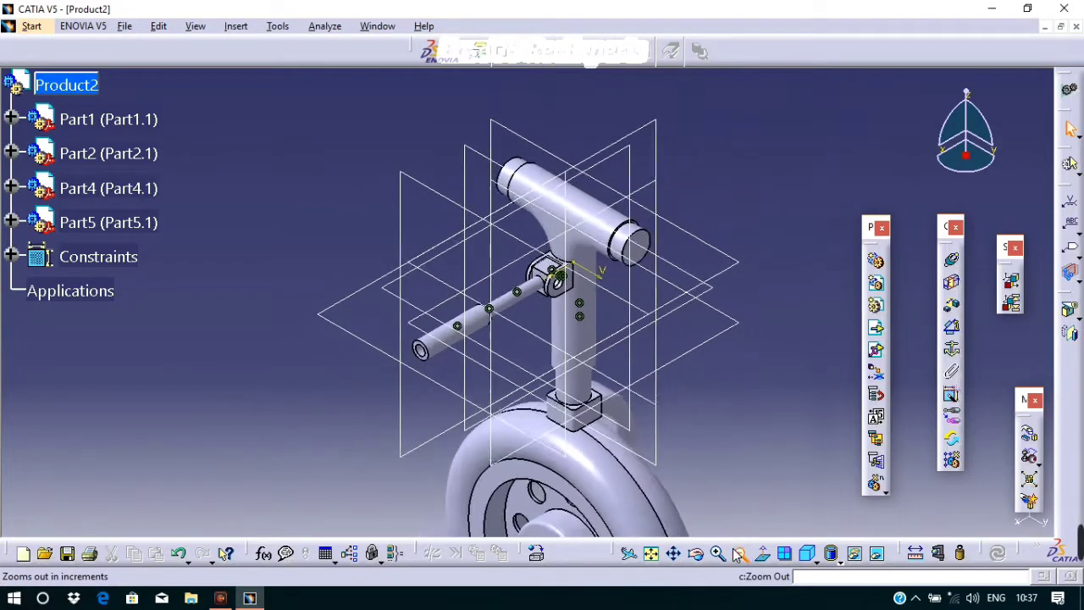
pyautogui.moveTo(729, 474); pyautogui.dragTo(731, 408, button='middle')
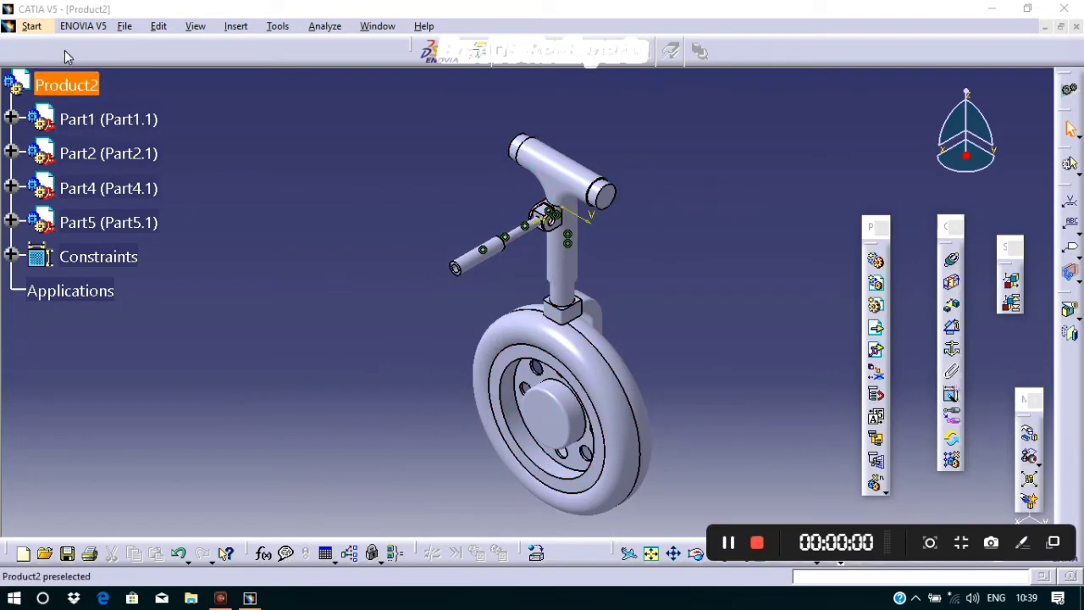
# Switch Product2 to the DMU Kinematics workbench.
pyautogui.click(34, 26)
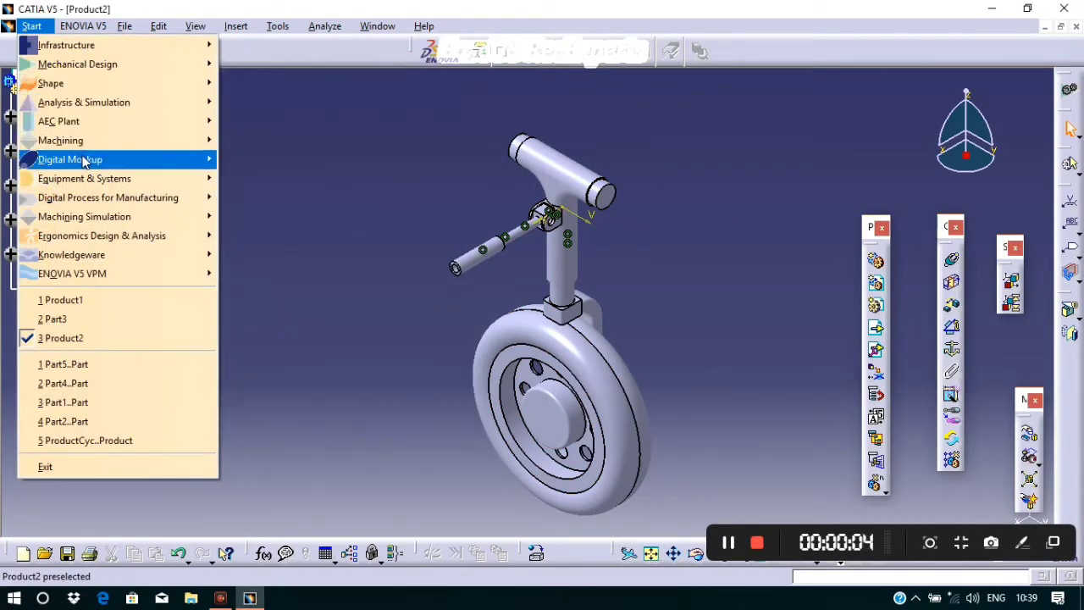
pyautogui.moveTo(126, 161)
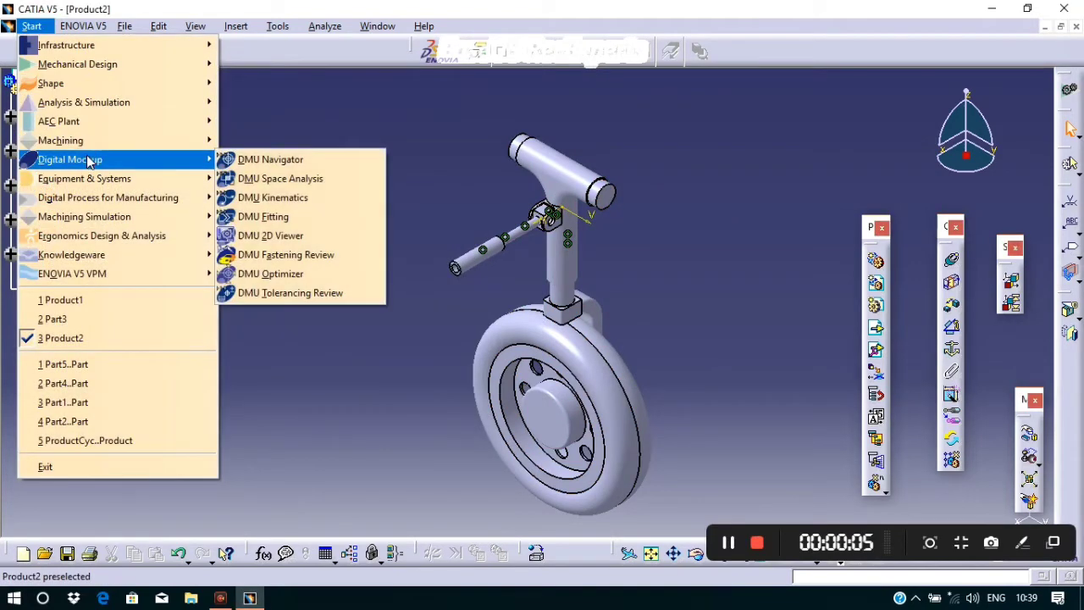
pyautogui.click(267, 200)
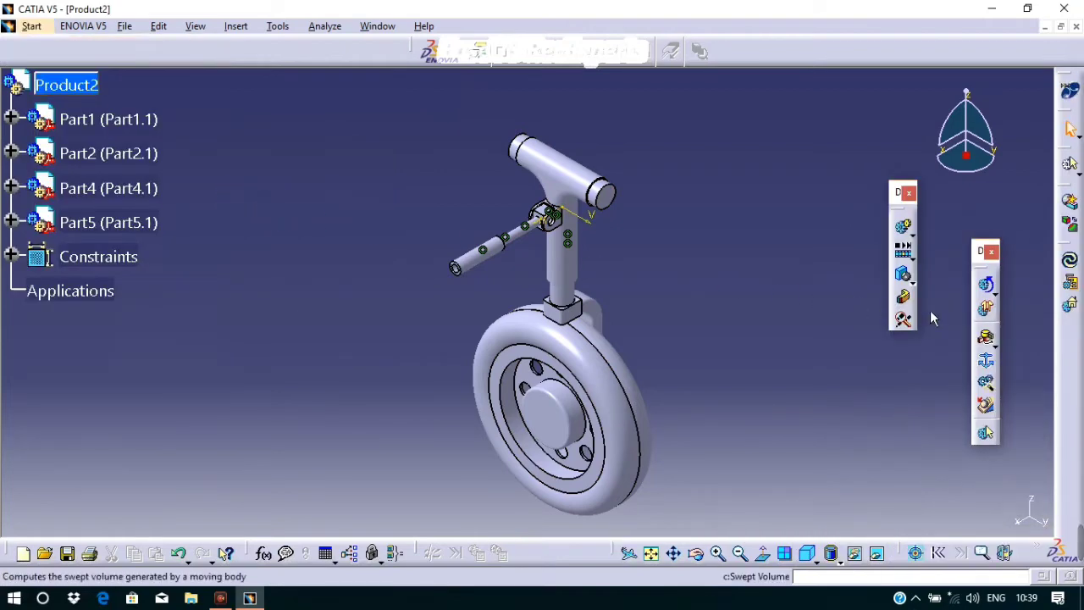
# Create an angle-driven and length-driven Cylindrical joint in new mechanism Mechanism.1, using the vertical strut axes of Part2 and Part1.
pyautogui.click(992, 339)
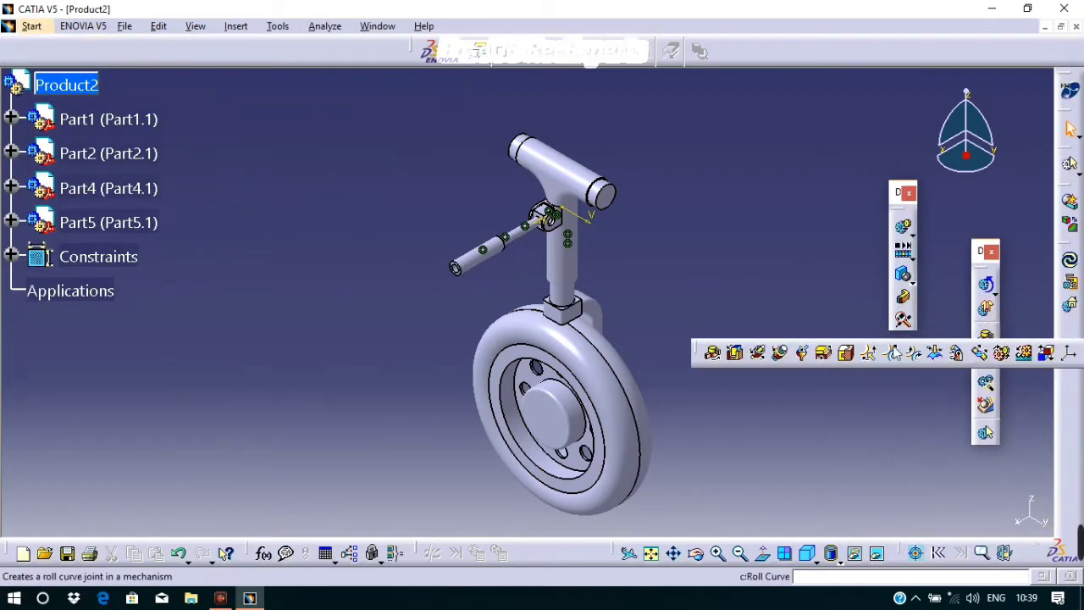
pyautogui.click(766, 354)
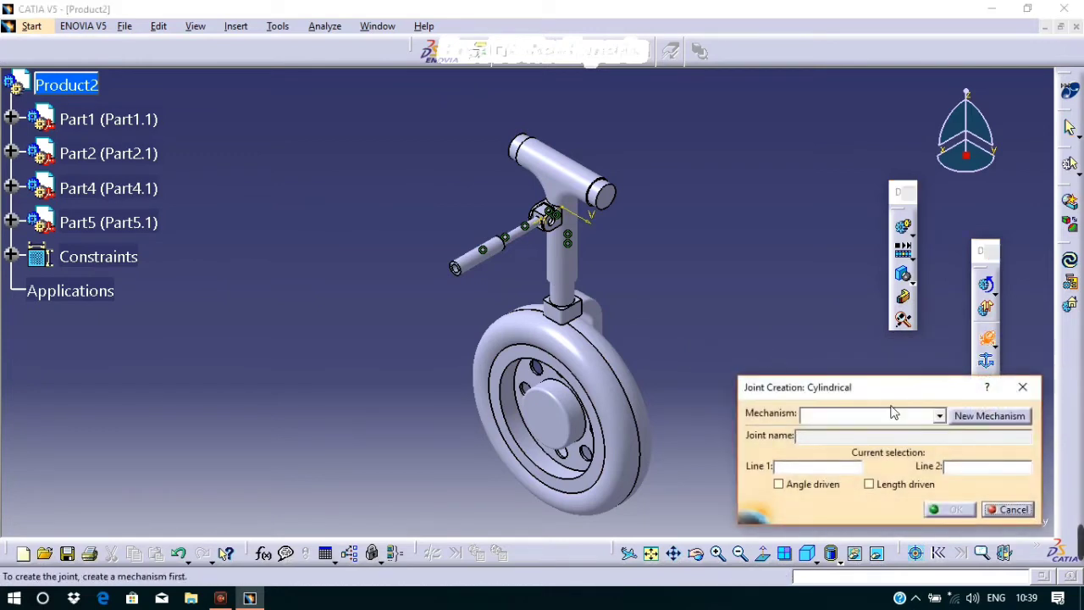
pyautogui.click(981, 417)
pyautogui.click(951, 509)
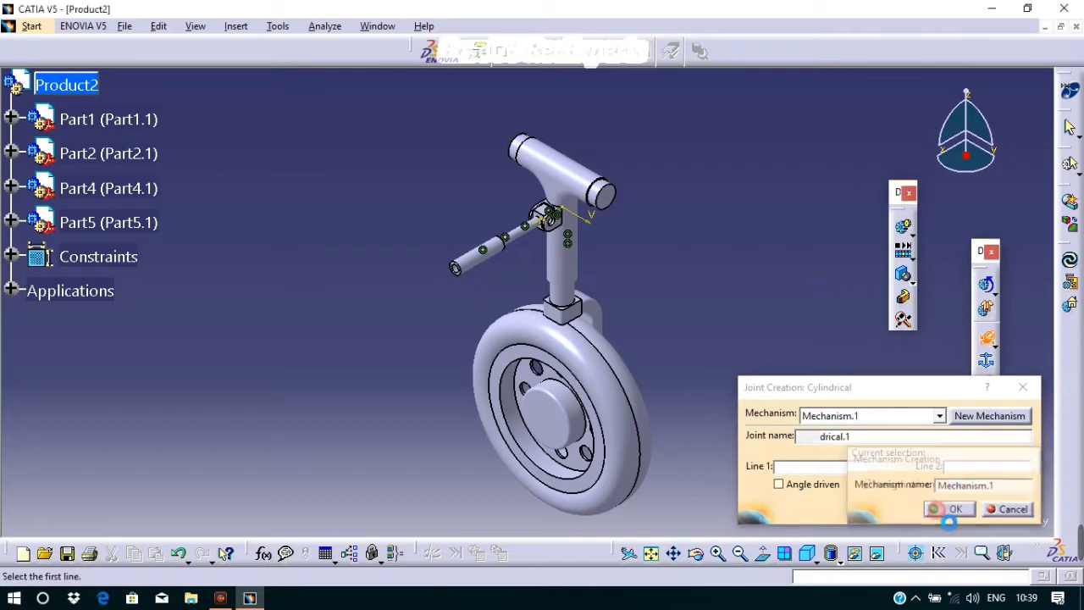
pyautogui.click(791, 468)
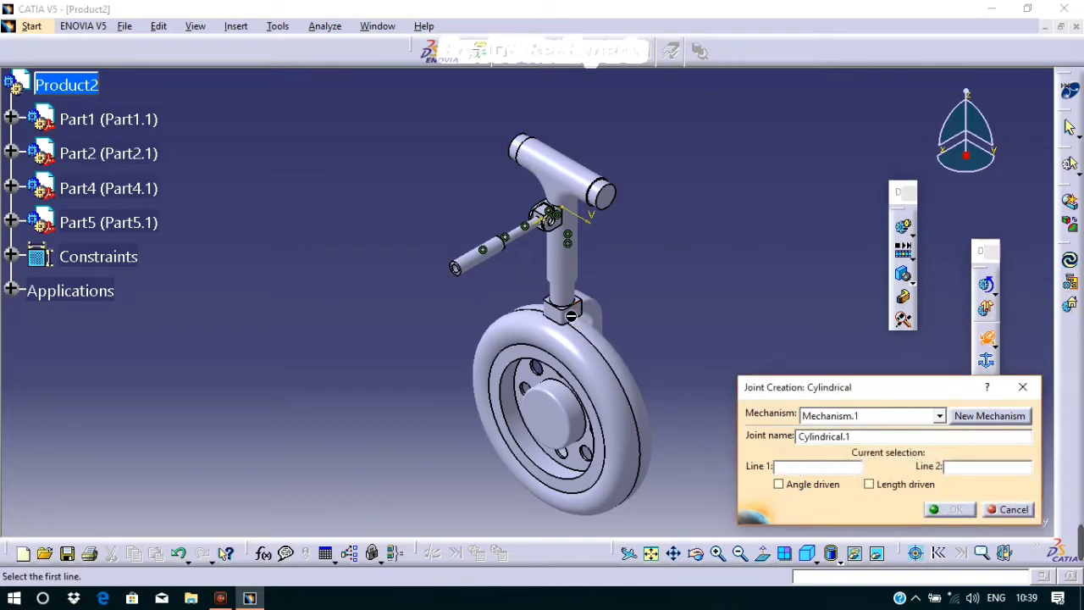
pyautogui.click(567, 307)
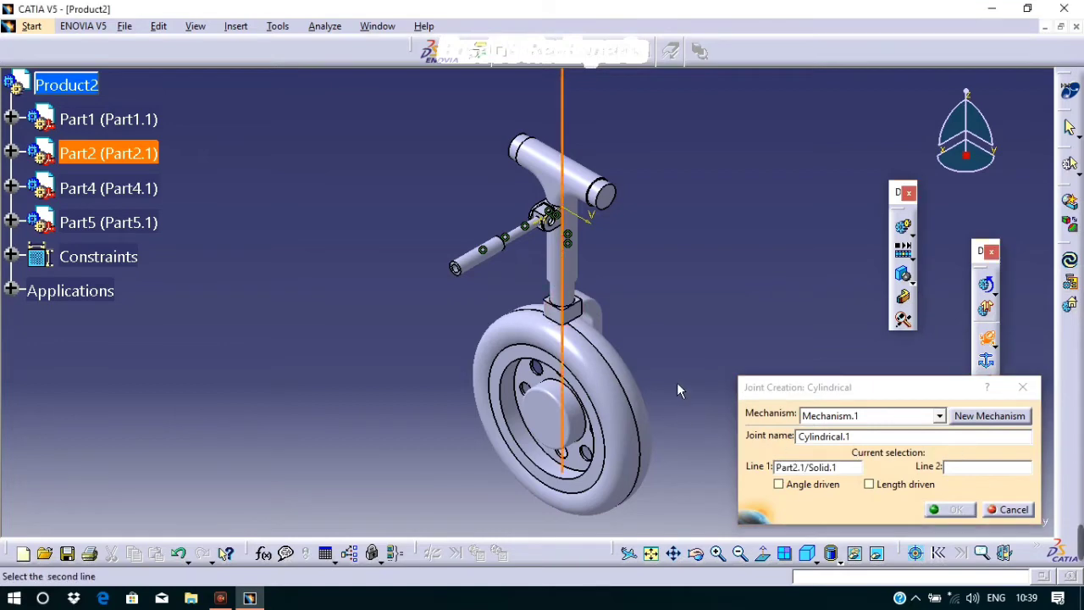
pyautogui.click(575, 276)
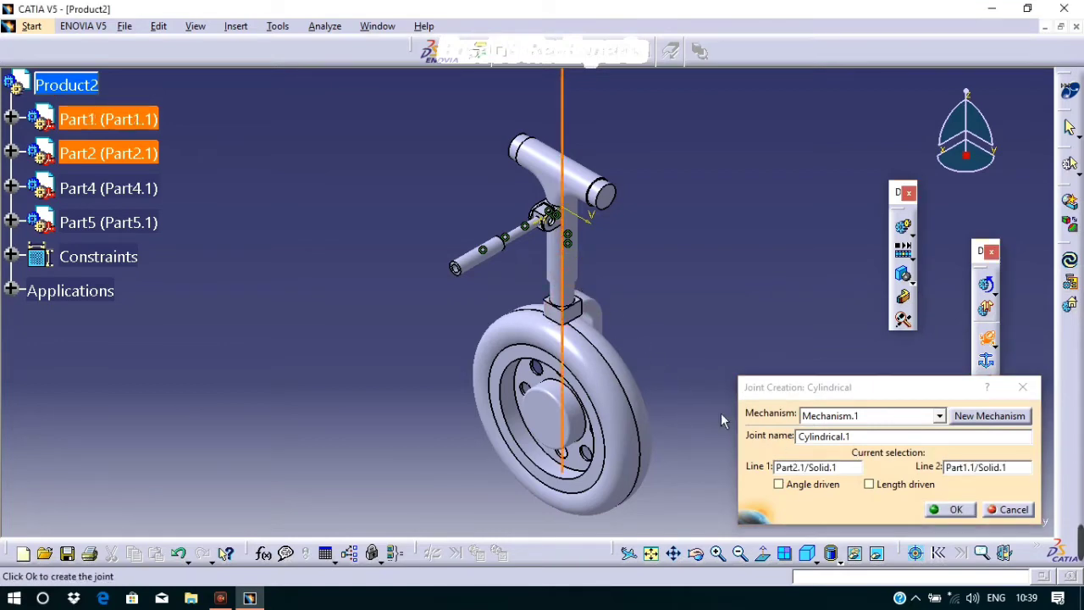
pyautogui.click(839, 483)
pyautogui.click(875, 489)
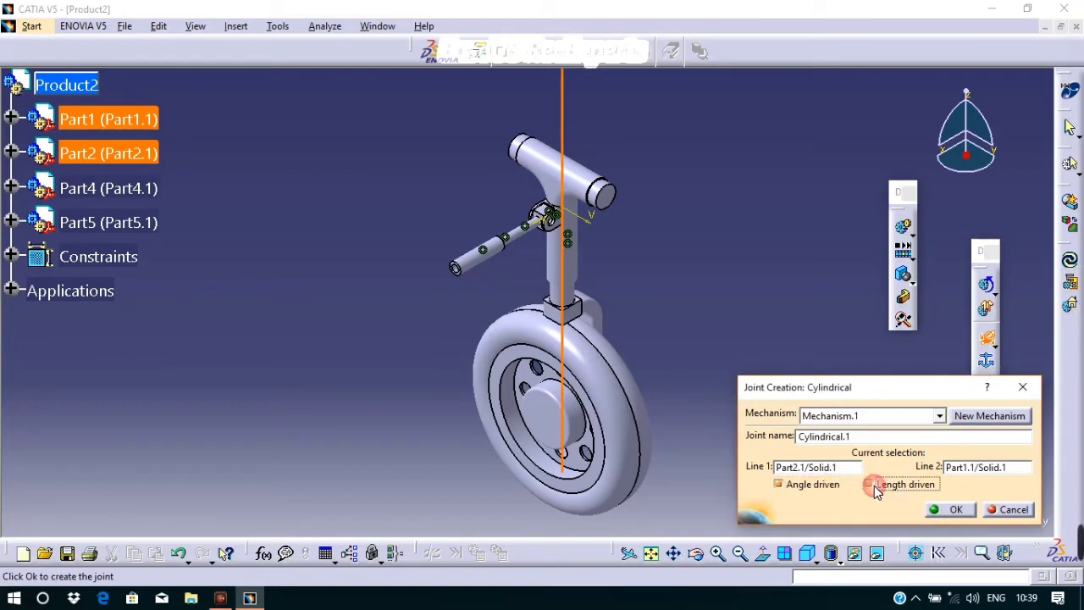
pyautogui.click(952, 509)
# Define Part1 as the fixed part of Mechanism.1.
pyautogui.click(985, 361)
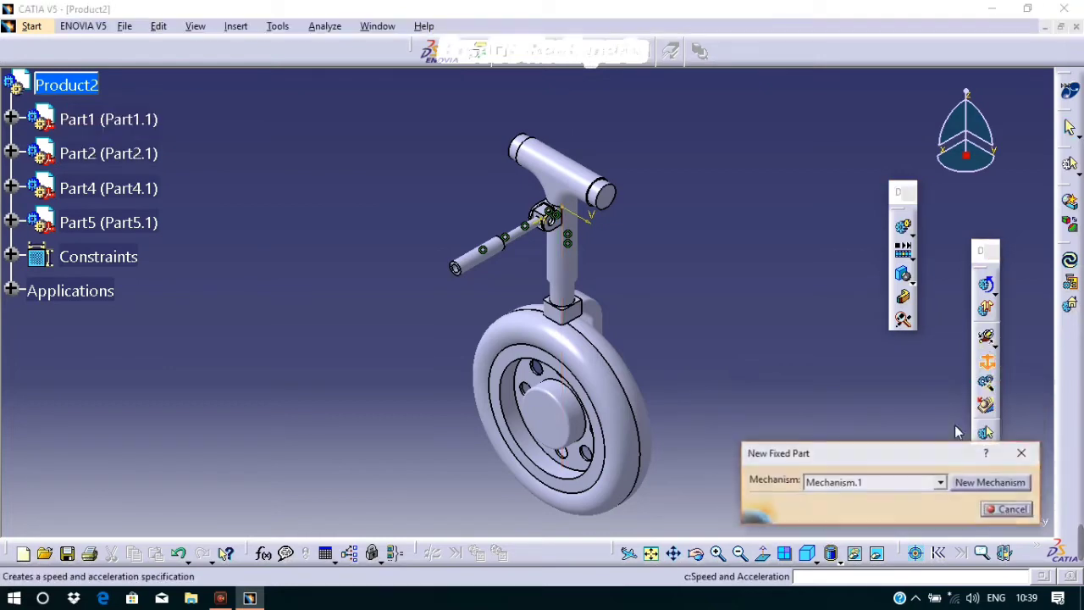
pyautogui.click(572, 281)
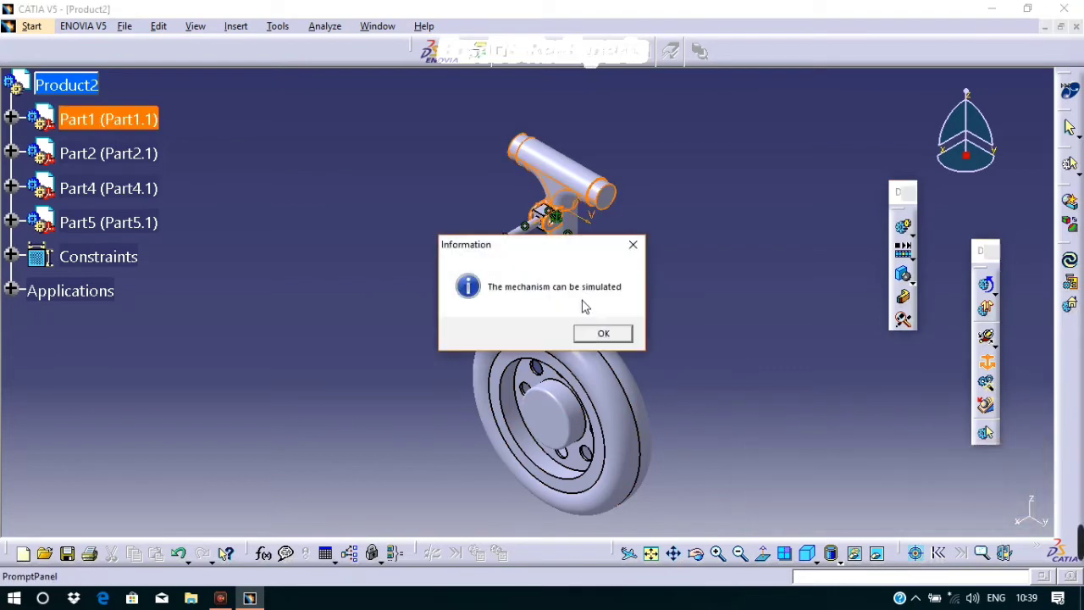
pyautogui.click(603, 333)
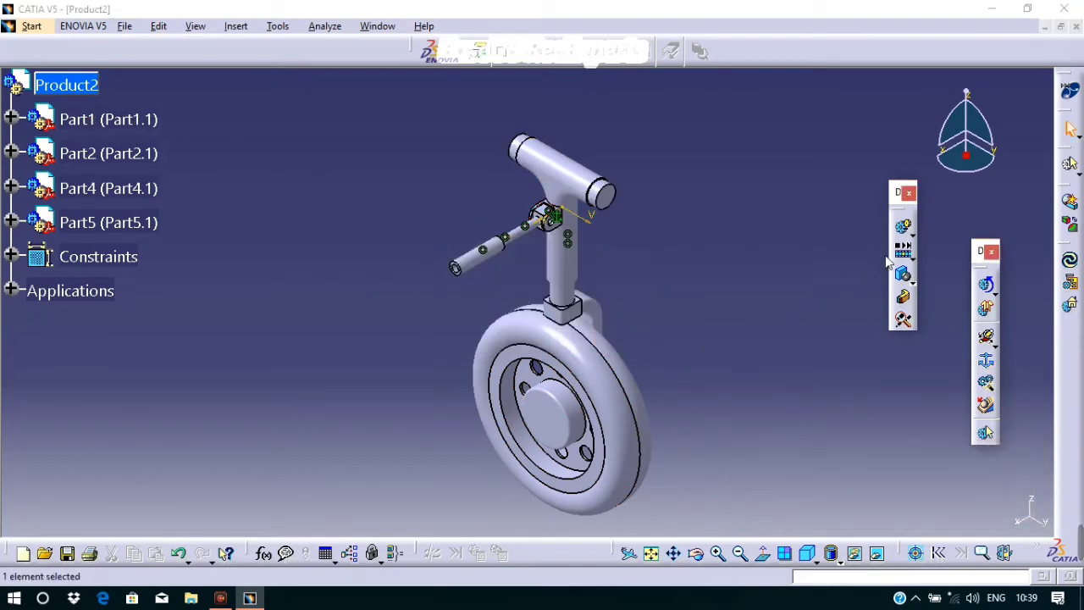
# Start a simulation of Mechanism.1 with Command.2 at 36 and its slider's lowest value at 0.
pyautogui.click(902, 229)
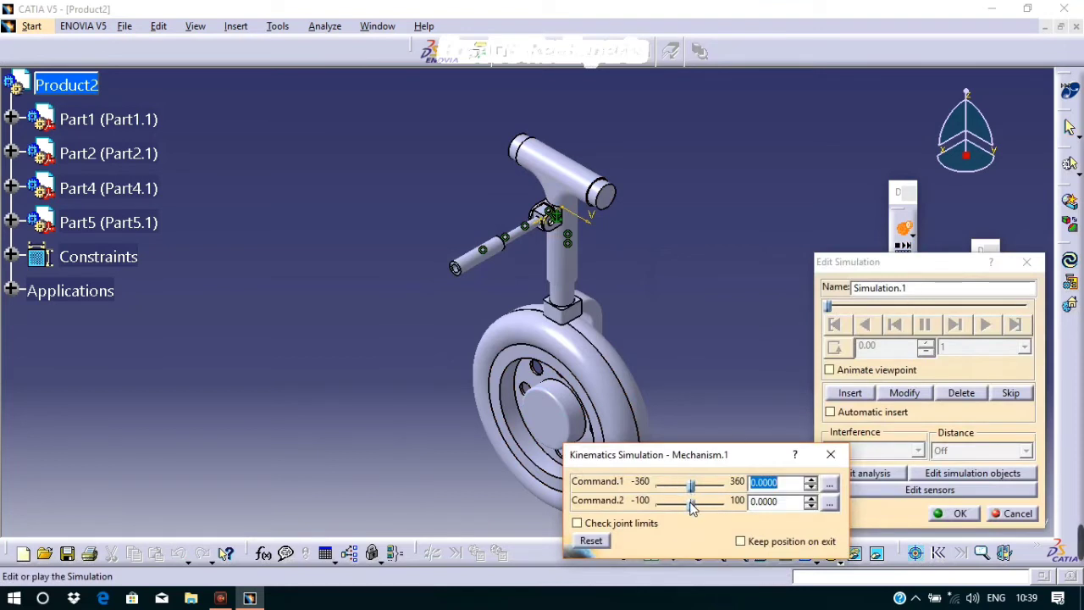
pyautogui.moveTo(691, 507); pyautogui.dragTo(715, 522)
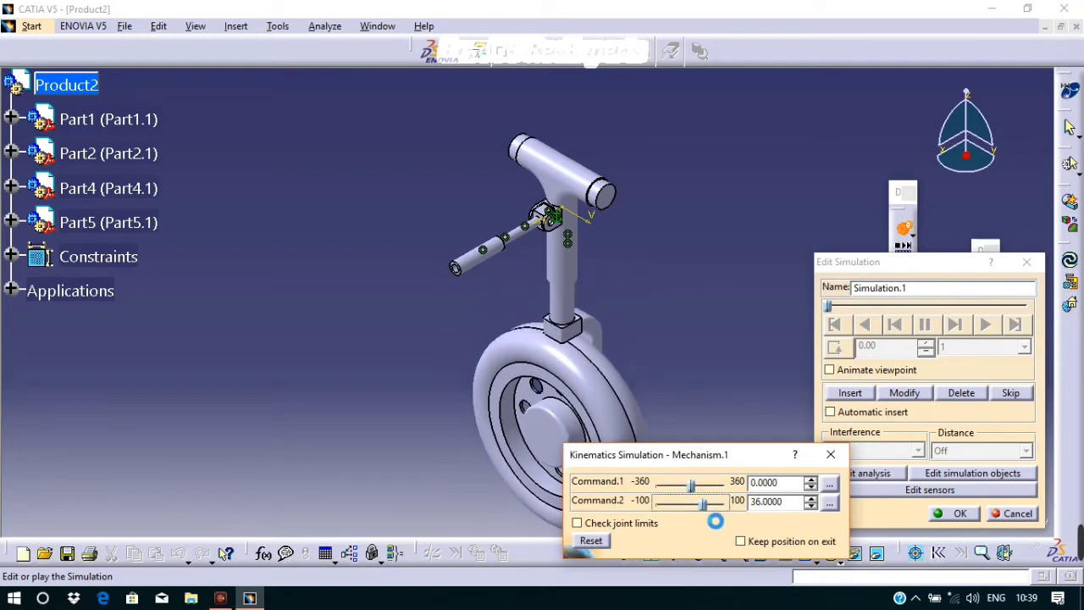
pyautogui.click(830, 504)
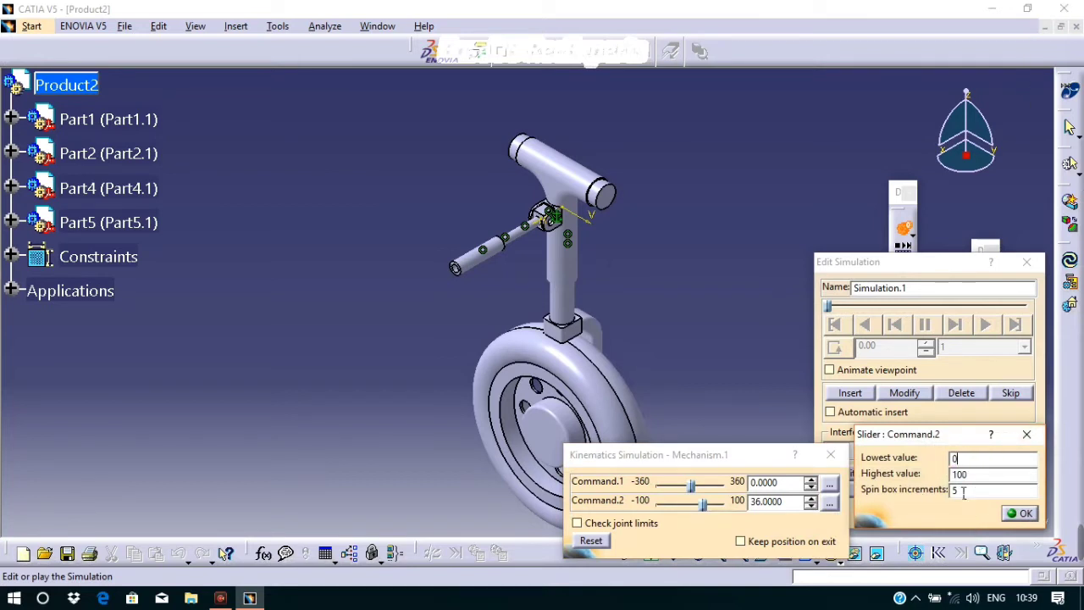
pyautogui.click(1018, 514)
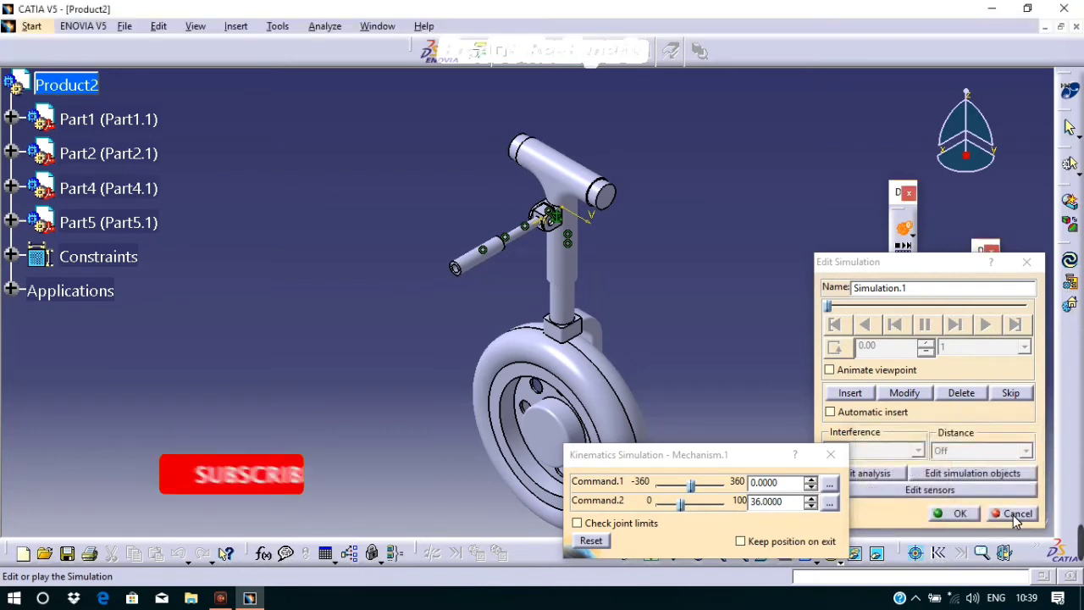
# Insert the current position into Simulation.1 and play it backward in loop mode with an interpolation step of 0.02.
pyautogui.click(851, 394)
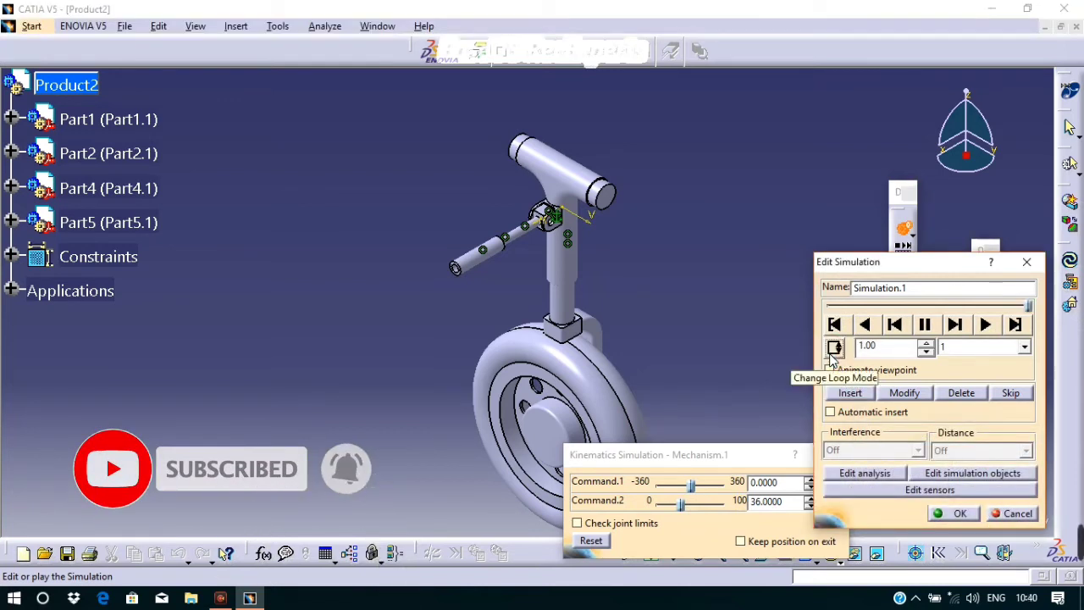
pyautogui.click(864, 327)
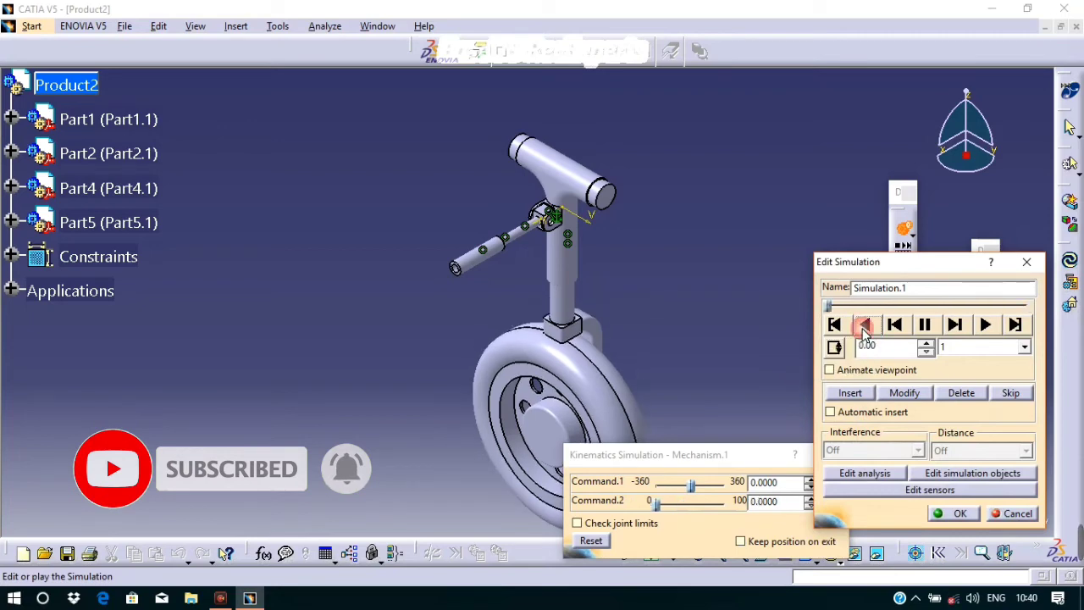
pyautogui.click(1024, 347)
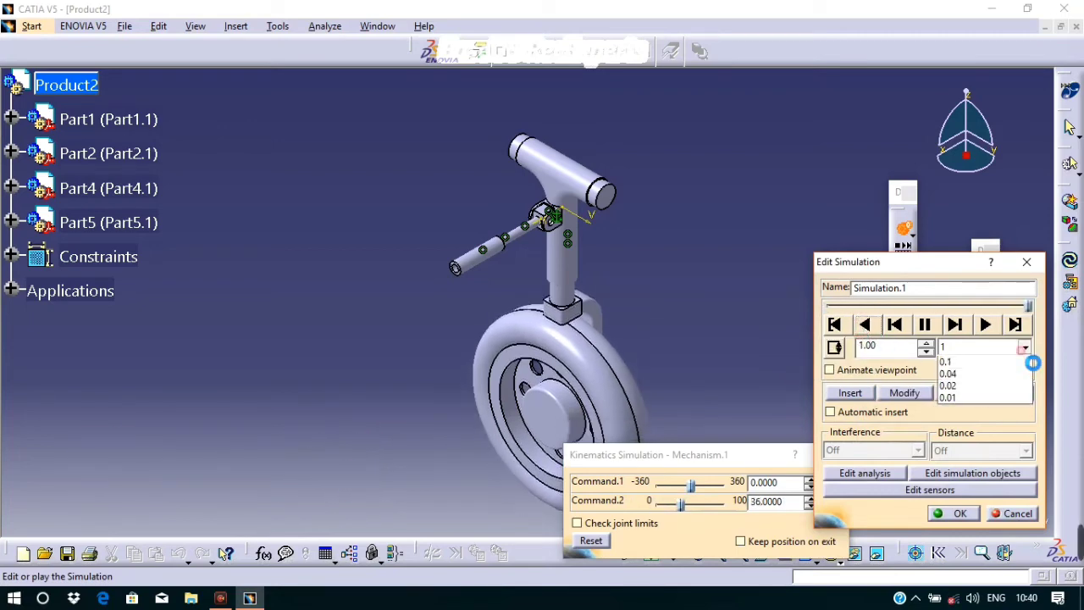
pyautogui.click(1016, 409)
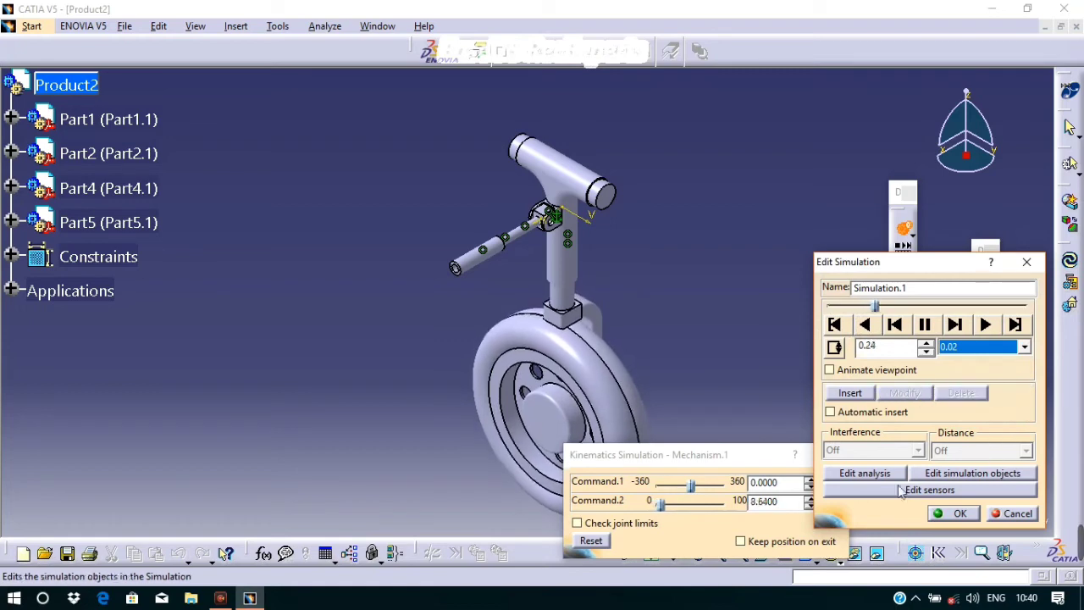
# Move the Kinematics Simulation dialog clear of the model and slow the running simulation to a step of 0.01.
pyautogui.moveTo(741, 460); pyautogui.dragTo(286, 405)
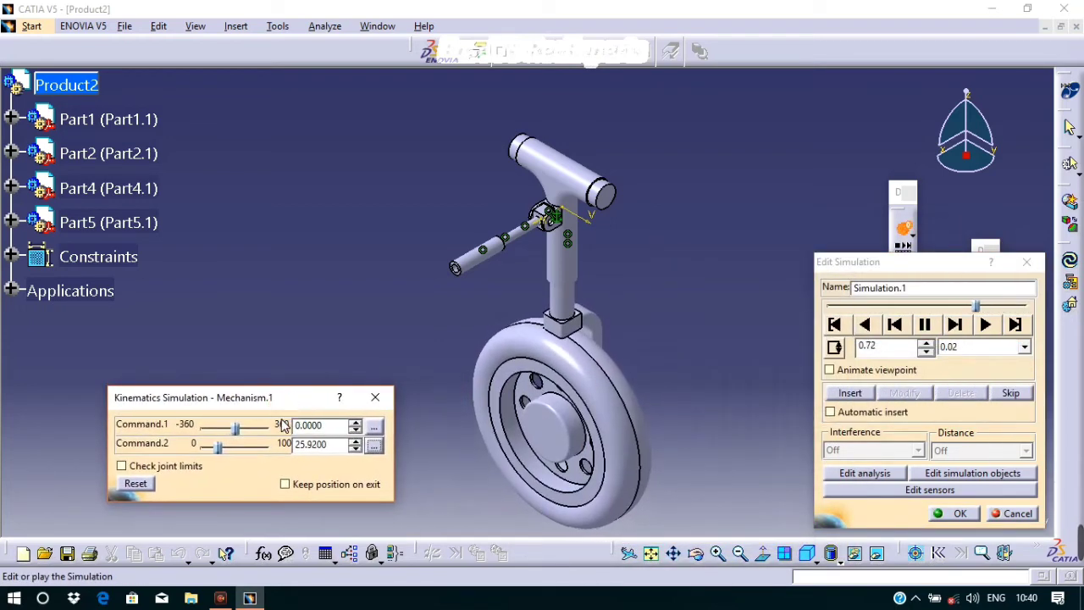
pyautogui.moveTo(384, 325); pyautogui.dragTo(393, 296, button='middle')
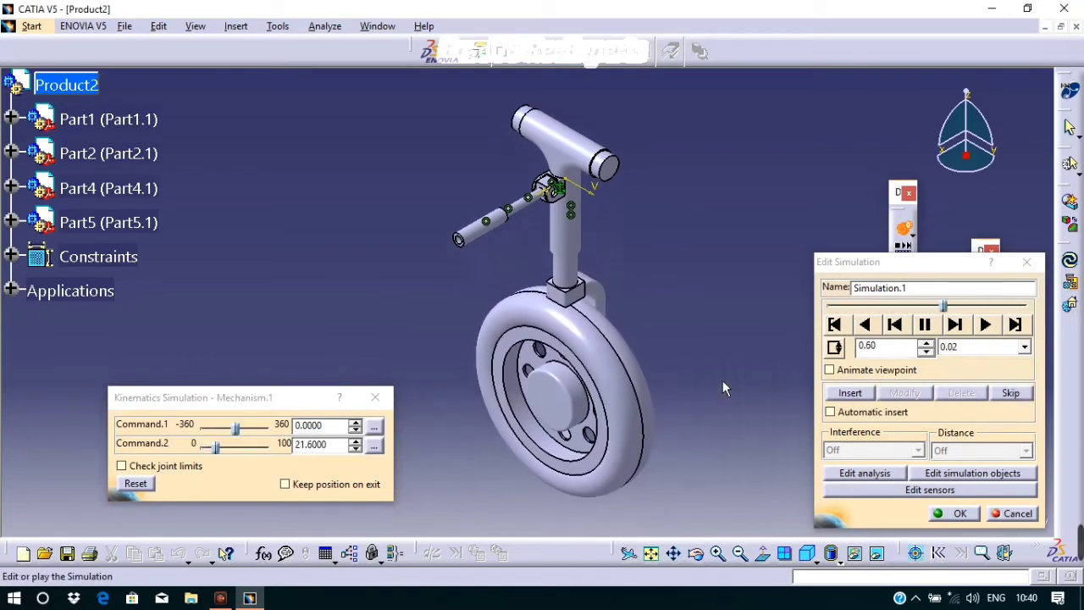
pyautogui.click(1024, 348)
pyautogui.click(1016, 431)
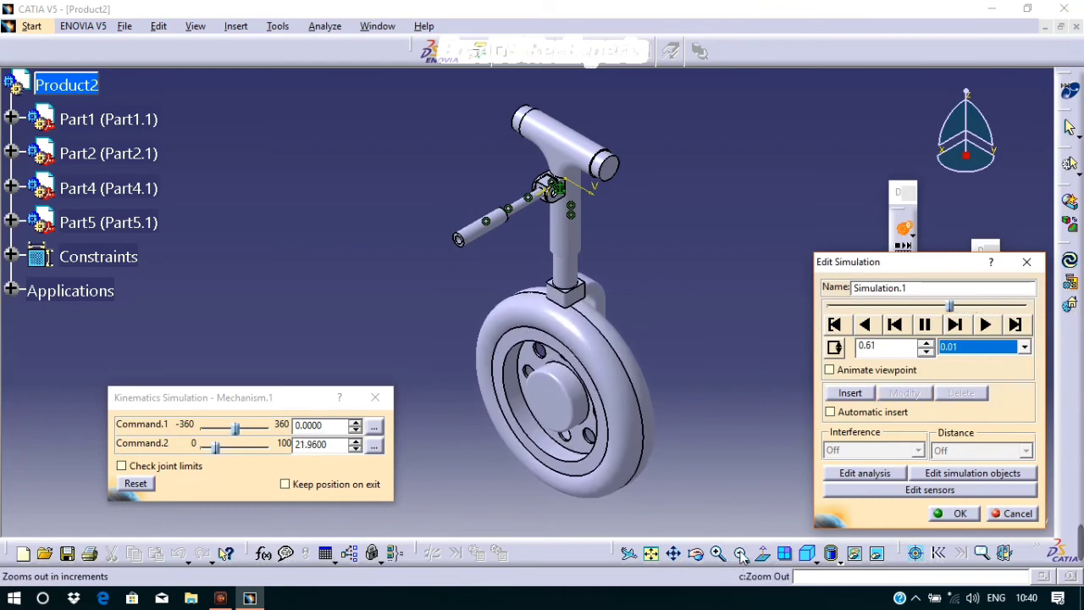
pyautogui.moveTo(757, 449); pyautogui.dragTo(709, 418, button='middle')
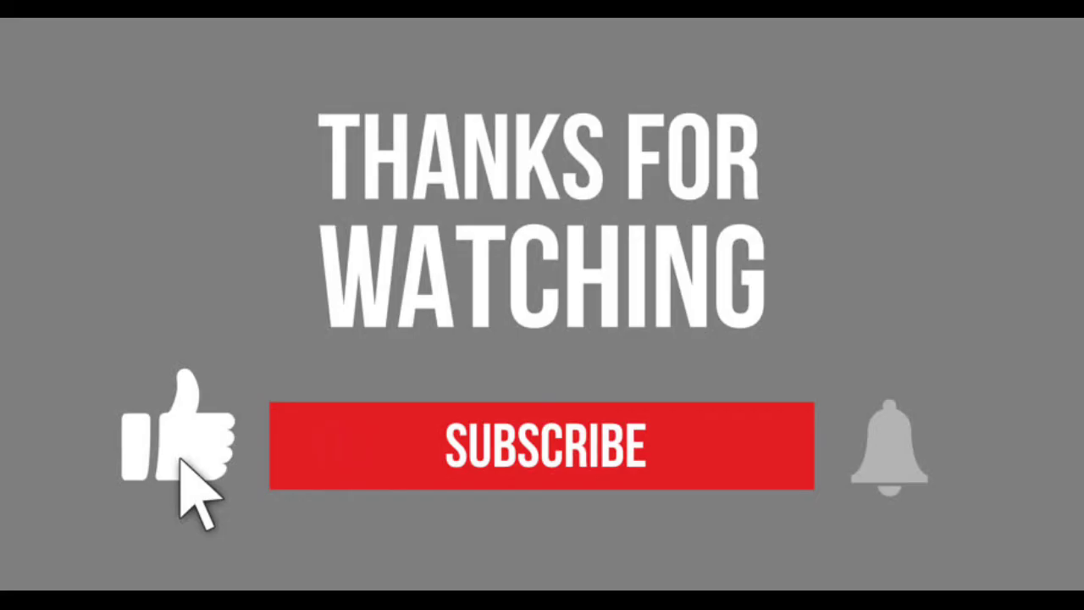